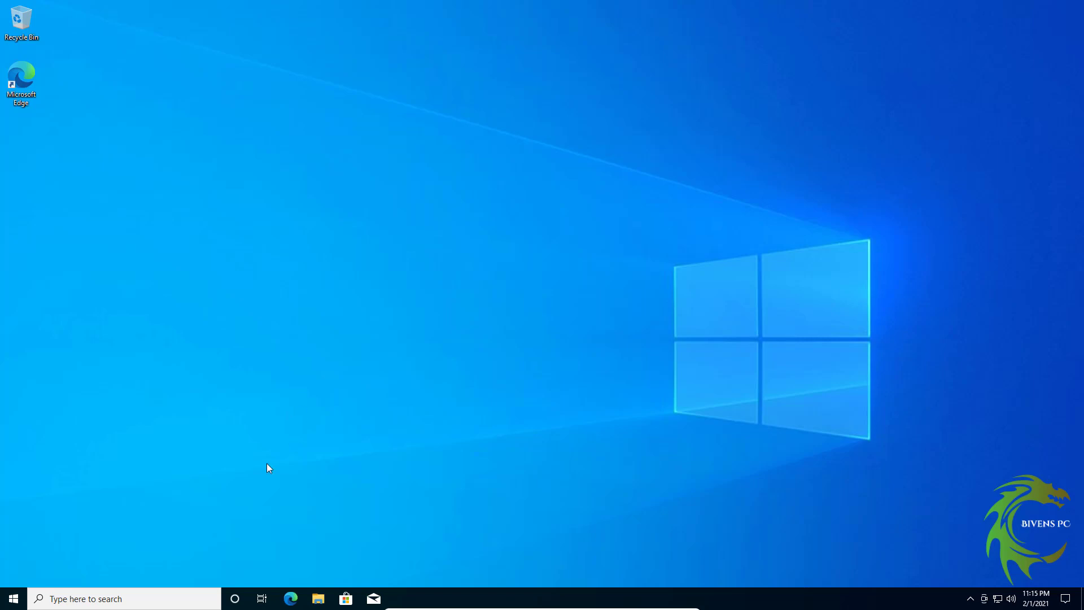
- Open the Start menu to show the app list and tiles
{"action": "left_click_drag", "start_coordinate": [269, 199], "coordinate": [710, 385]}
- Search the Start menu for 'control' to find Control Panel
{"action": "left_click", "coordinate": [3, 599]}
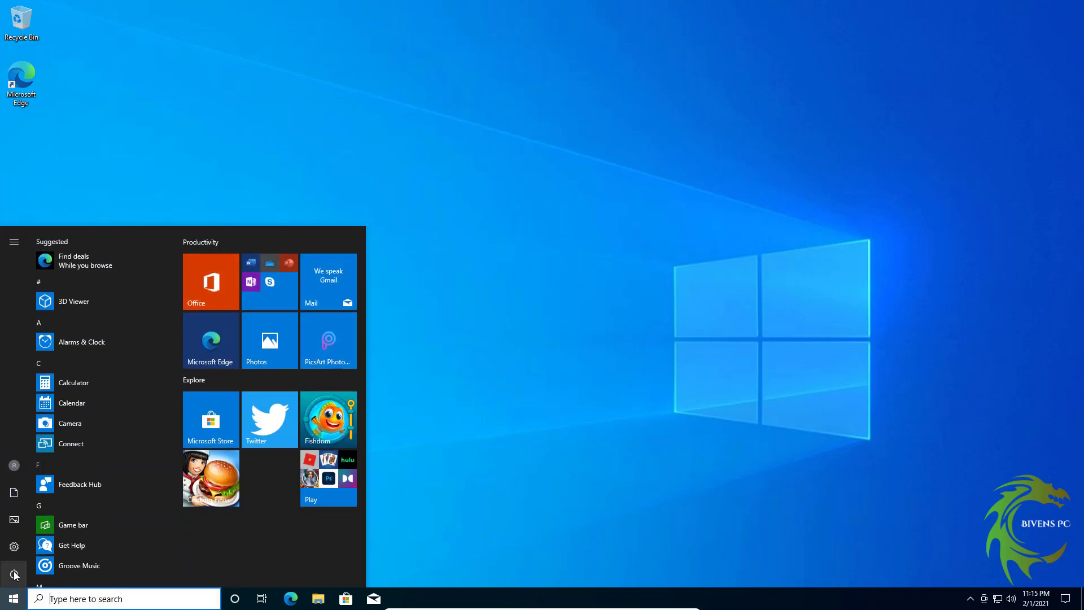
{"action": "mouse_move", "coordinate": [14, 574]}
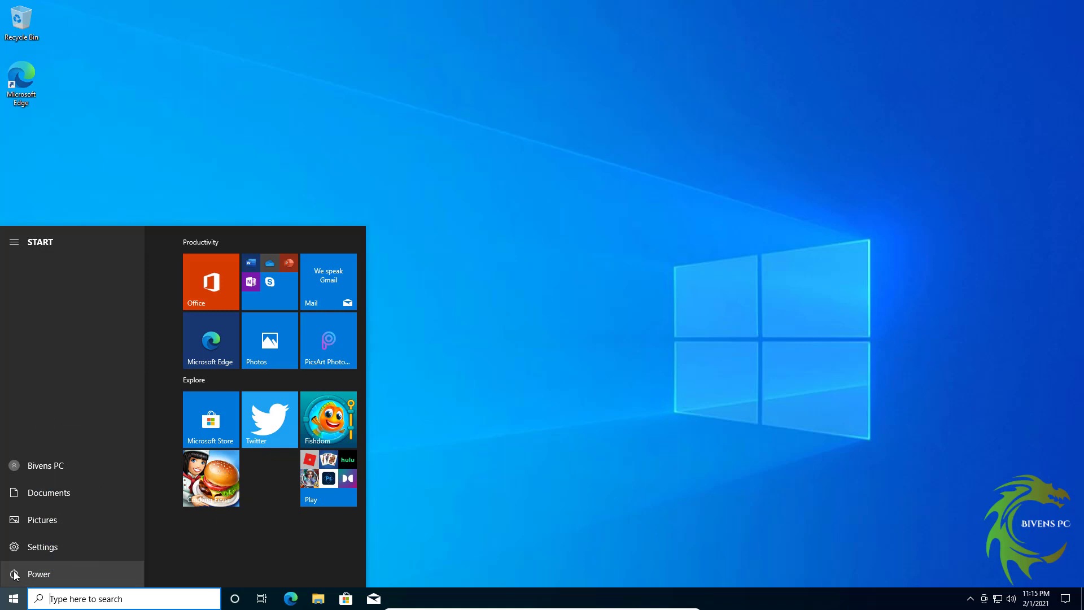
{"action": "type", "text": "c"}
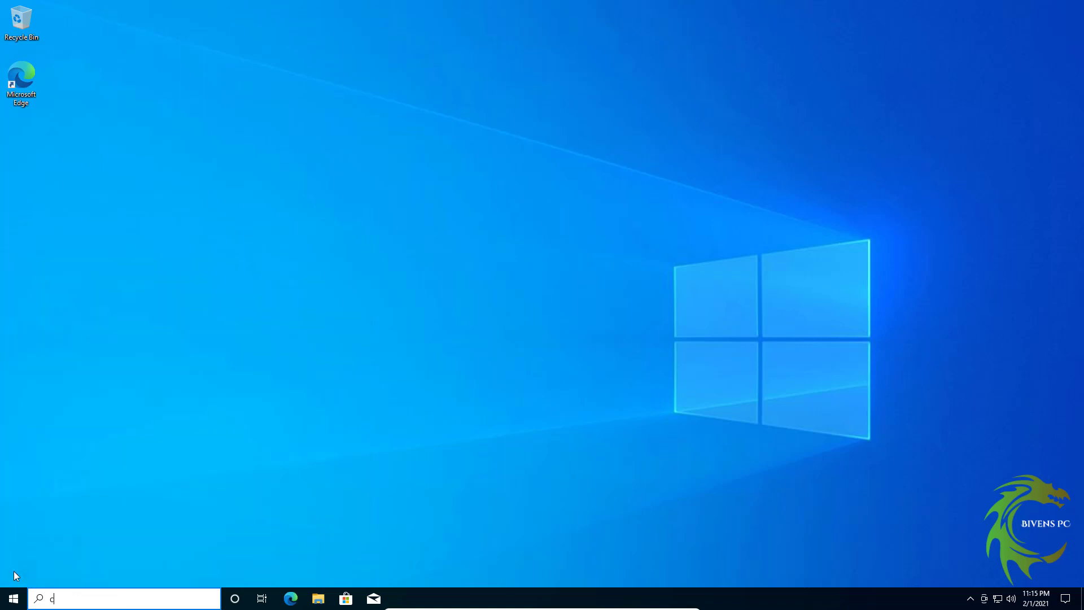
{"action": "type", "text": "ontrol"}
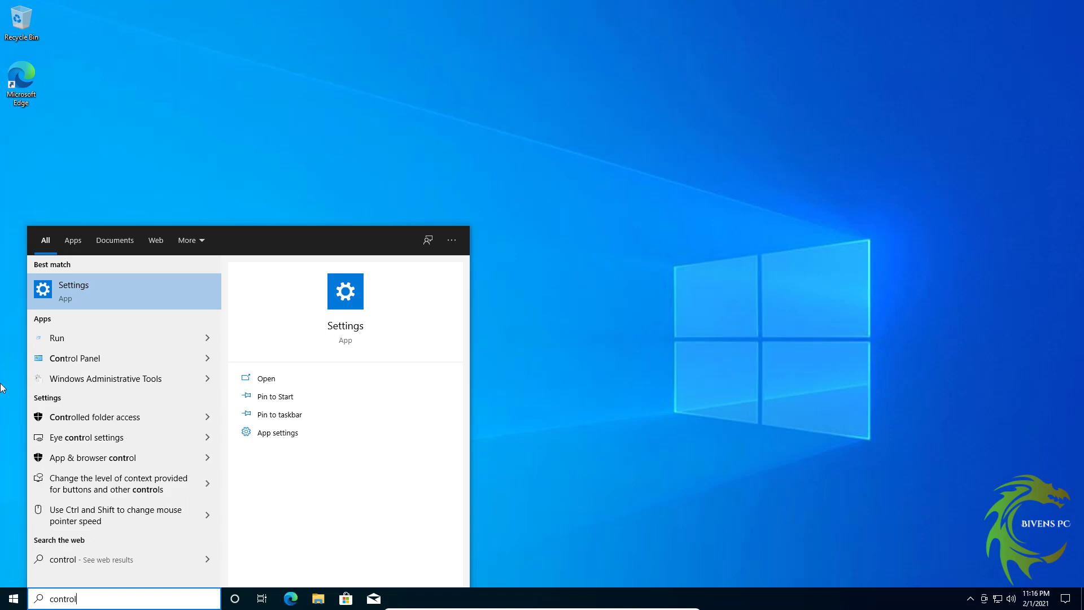
- Launch Control Panel, pin it to the taskbar, and close its window
{"action": "left_click", "coordinate": [85, 361]}
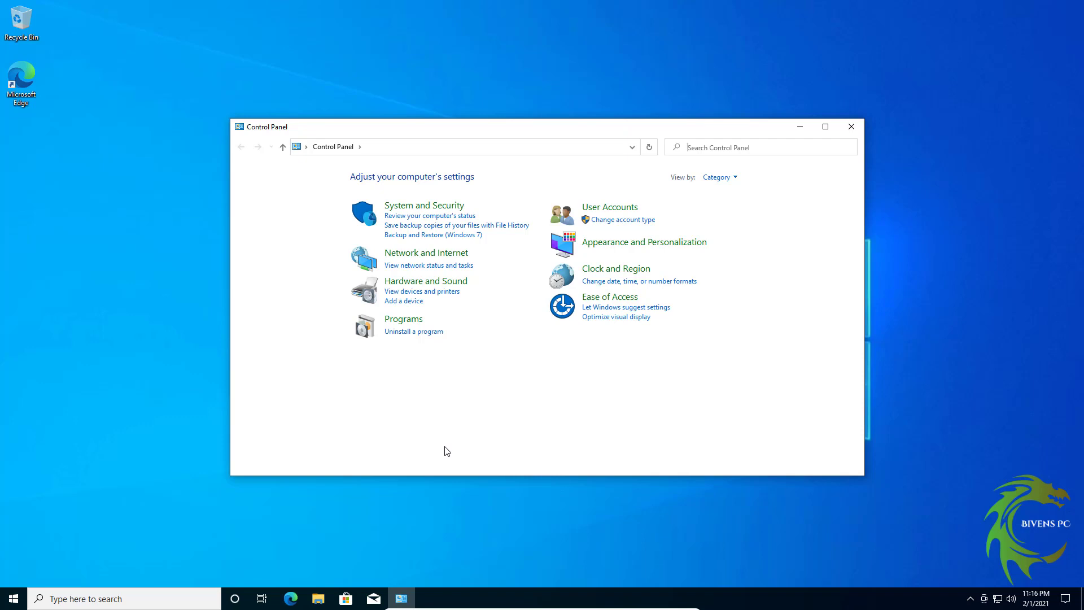
{"action": "right_click", "coordinate": [404, 600]}
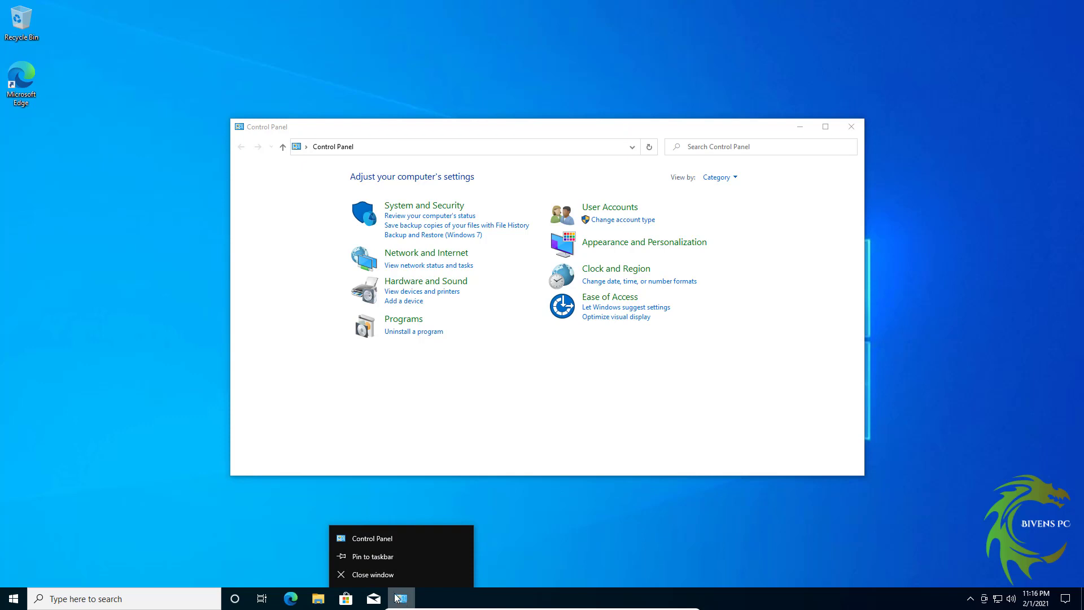
{"action": "left_click", "coordinate": [370, 556]}
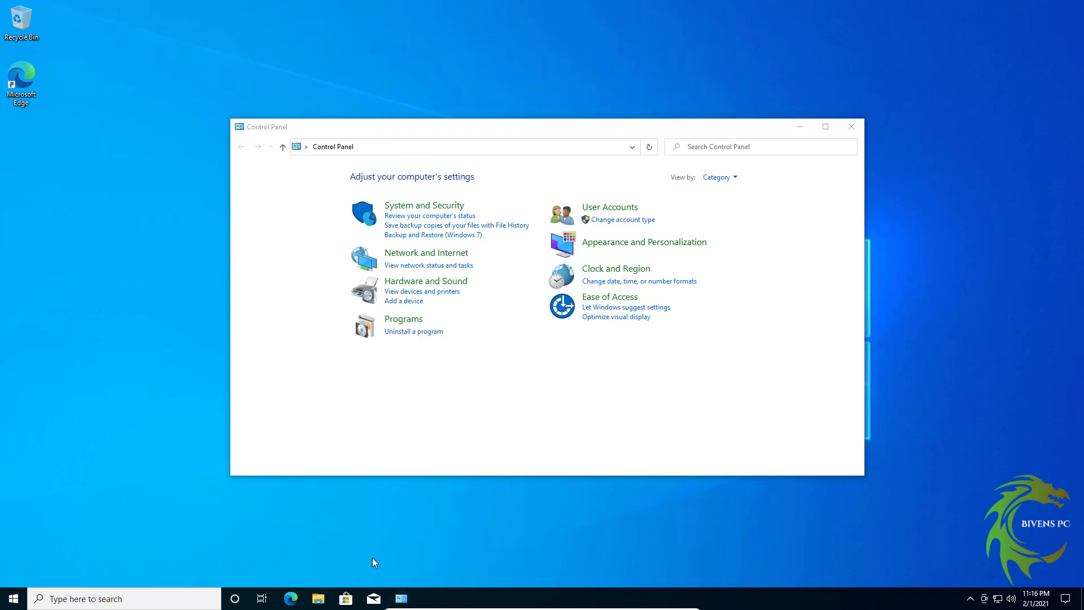
{"action": "left_click", "coordinate": [852, 126]}
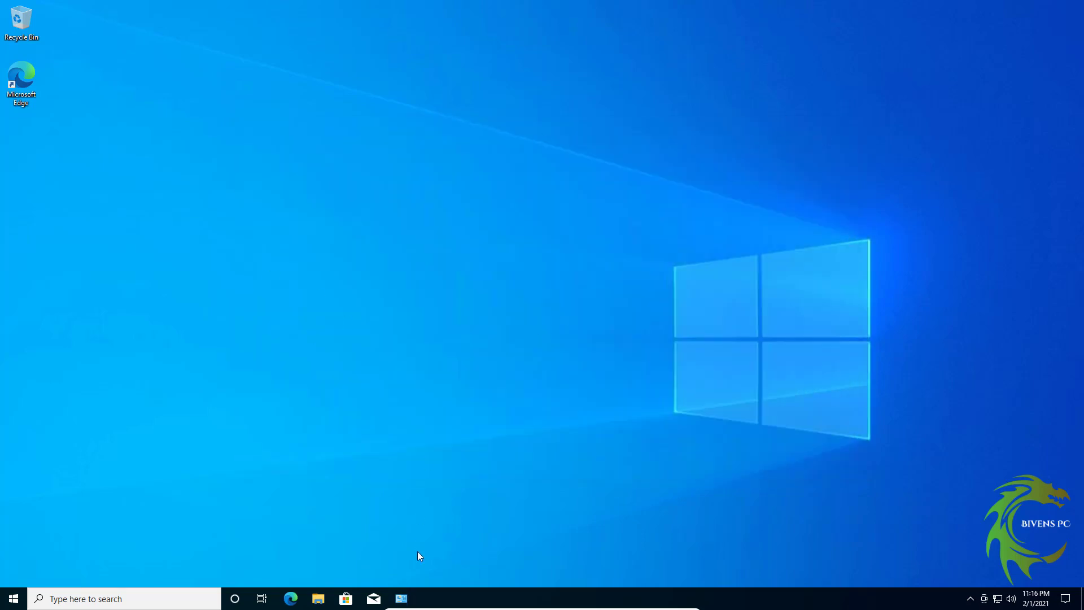
- Reopen Control Panel from the taskbar and go to User Accounts > User Accounts
{"action": "left_click", "coordinate": [401, 598]}
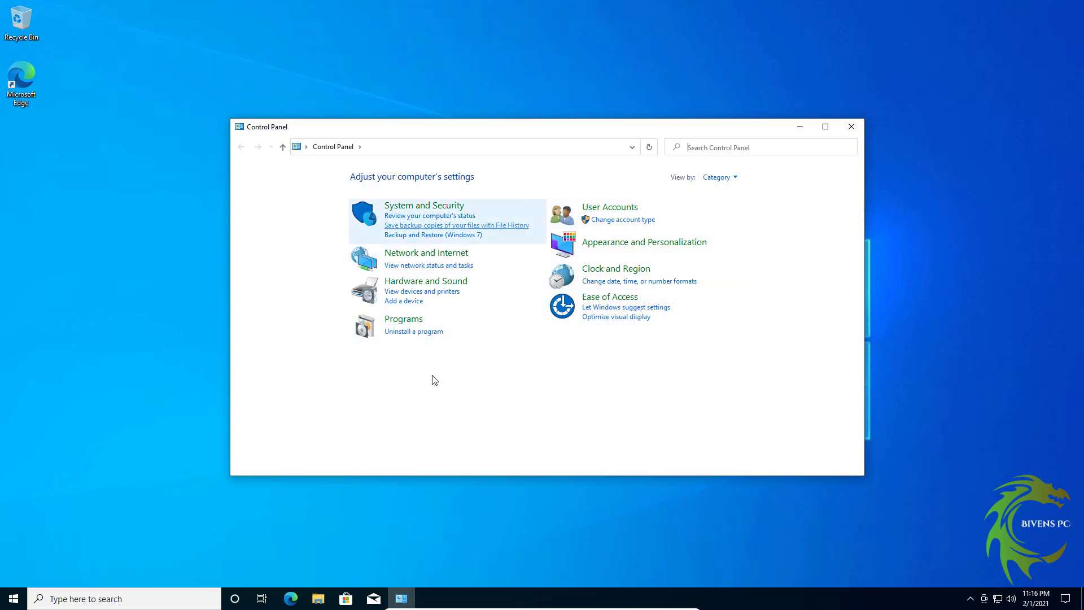
{"action": "left_click", "coordinate": [603, 208]}
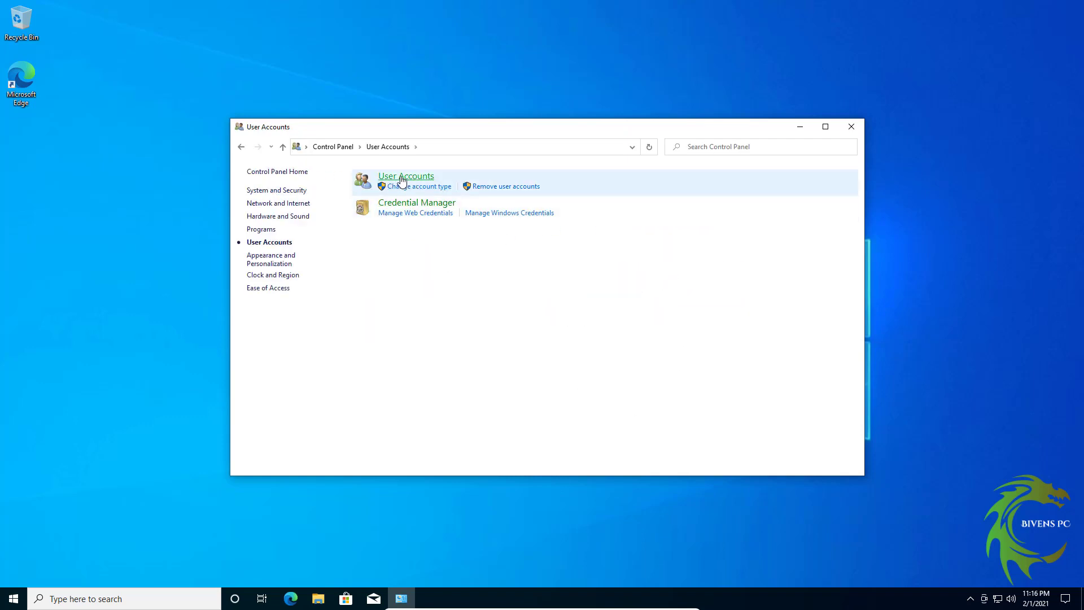
{"action": "left_click", "coordinate": [402, 178]}
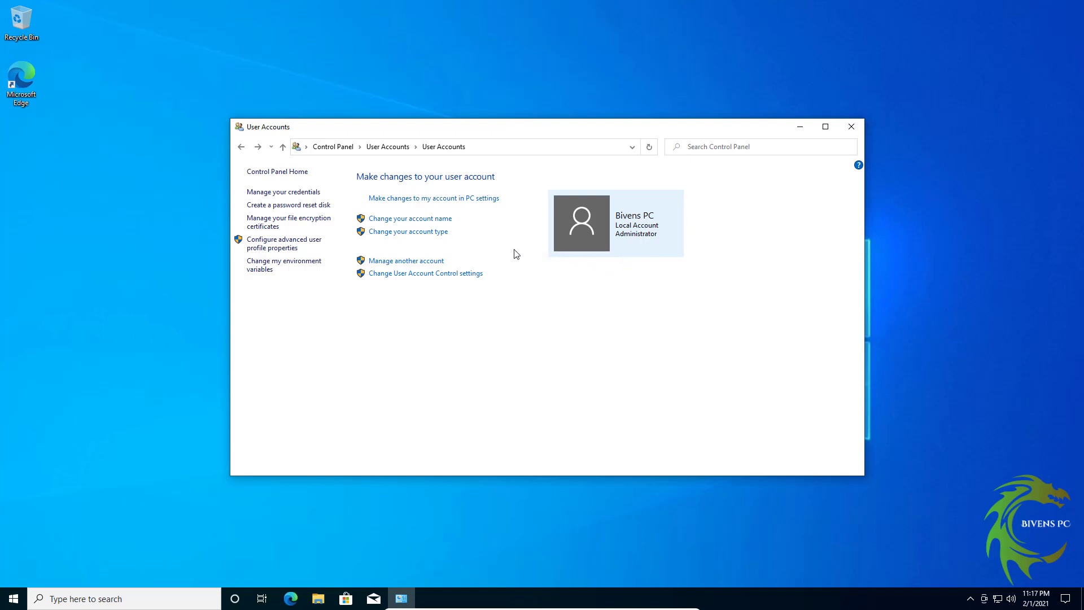
- In PC settings Sign-in options, expand Password and choose Add
{"action": "left_click", "coordinate": [414, 199]}
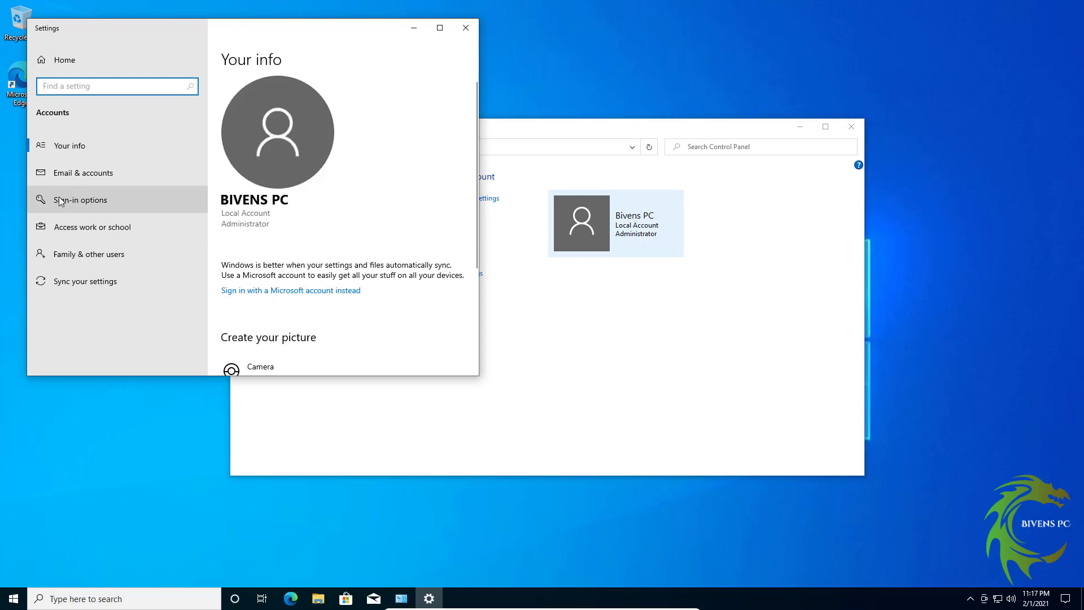
{"action": "left_click", "coordinate": [86, 201]}
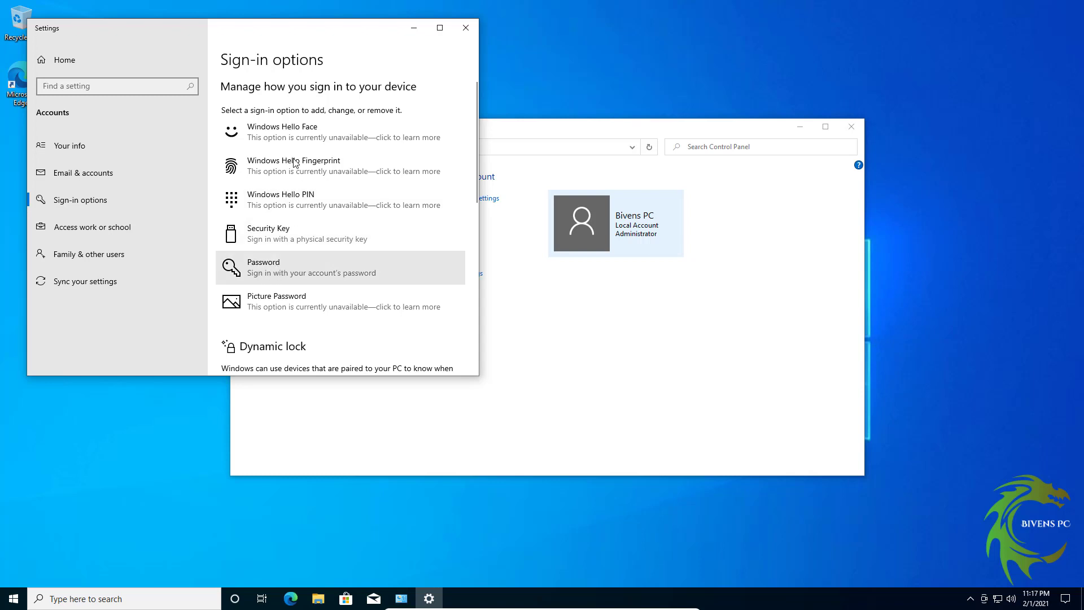
{"action": "left_click", "coordinate": [282, 266]}
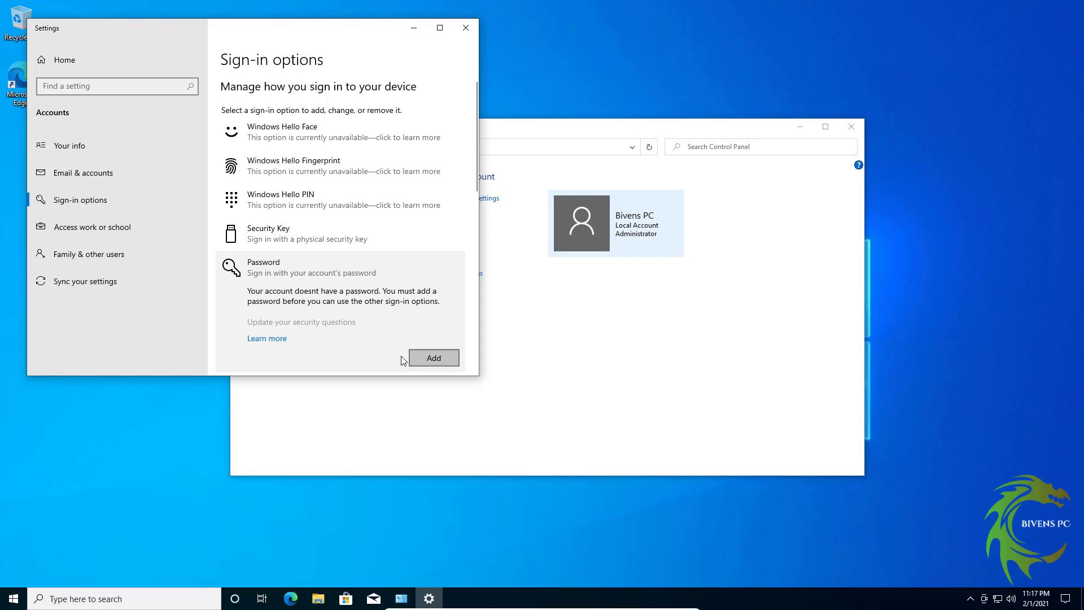
{"action": "left_click", "coordinate": [433, 359]}
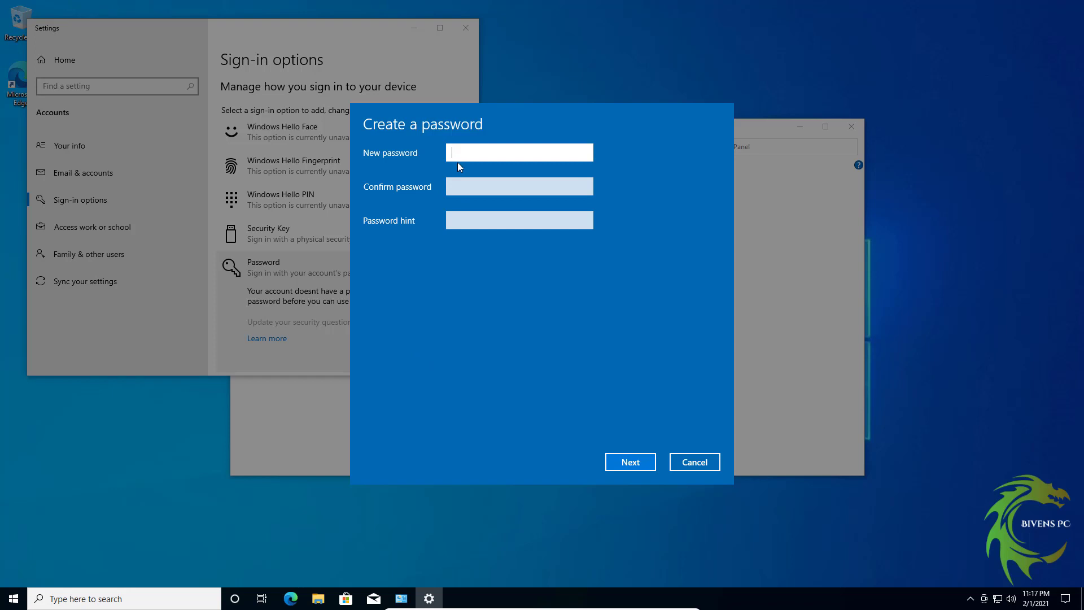
- Enter and confirm the new admin password, add a password hint, and finish
{"action": "type", "text": "••"}
{"action": "key", "text": "Tab"}
{"action": "type", "text": "•"}
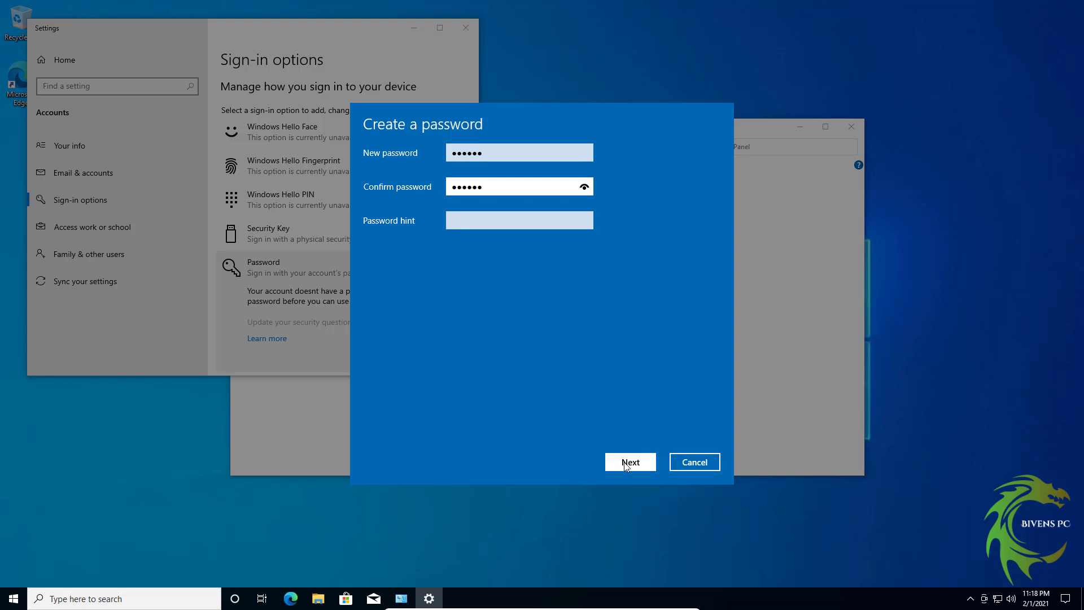
{"action": "left_click", "coordinate": [626, 463]}
{"action": "left_click", "coordinate": [519, 223]}
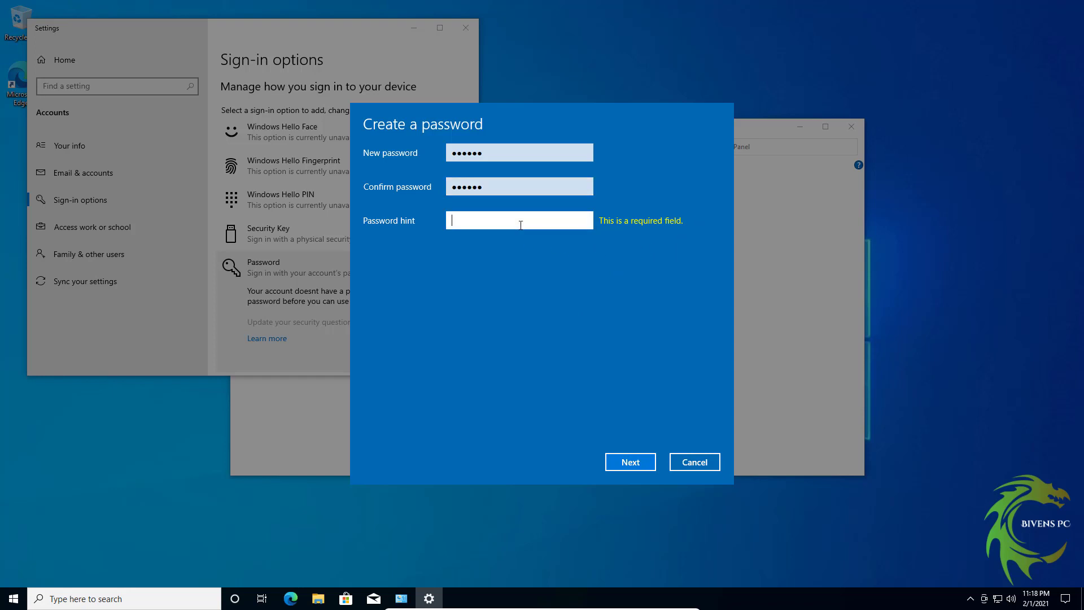
{"action": "type", "text": "pie"}
{"action": "left_click", "coordinate": [629, 462]}
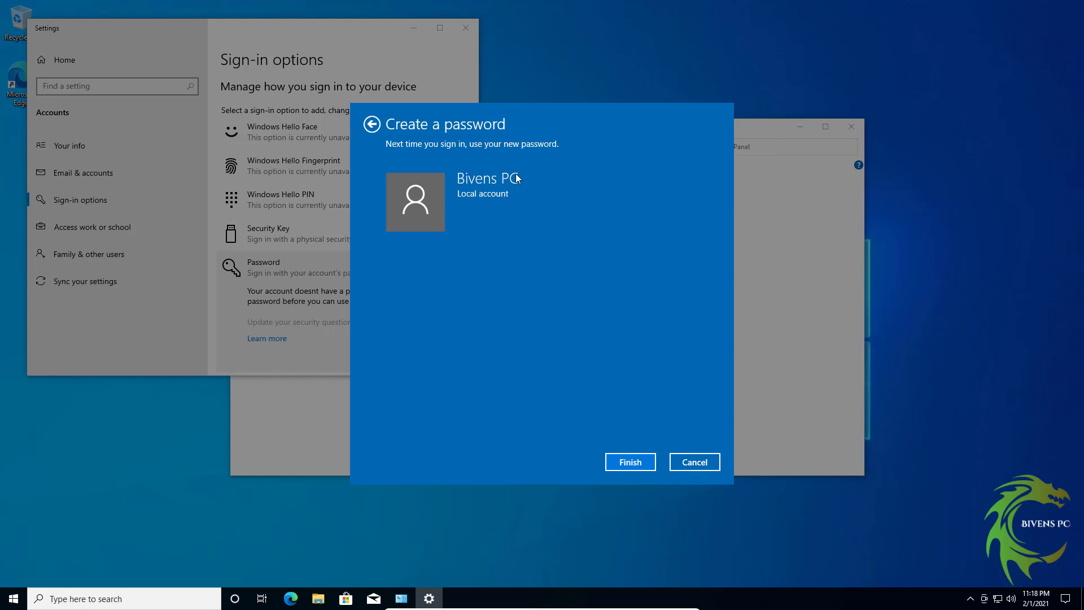
{"action": "left_click", "coordinate": [630, 461]}
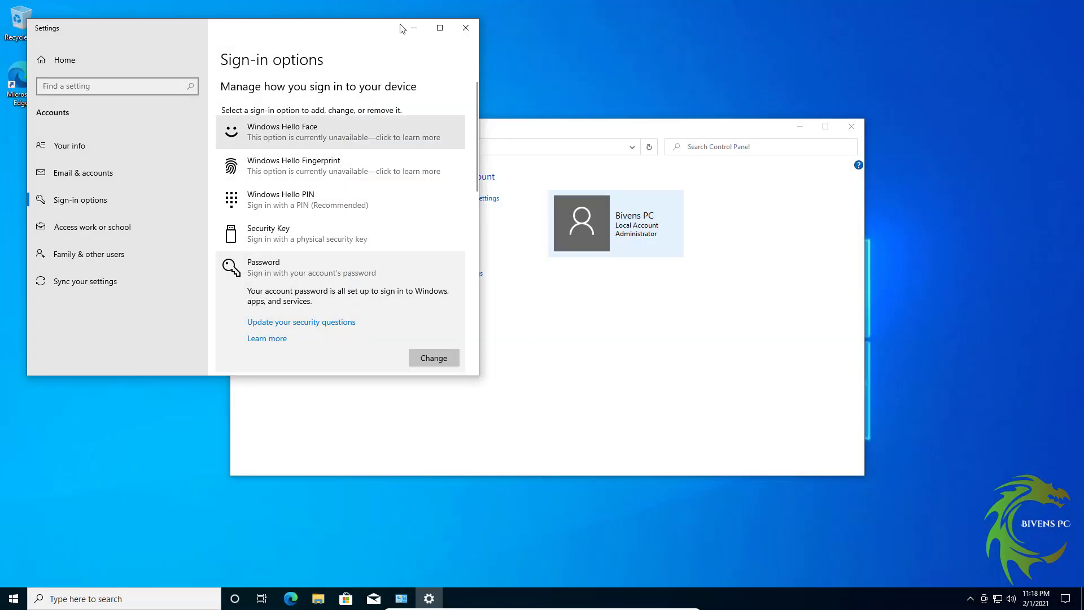
- Close Settings and User Accounts, then sign out of Bivens PC from Start
{"action": "left_click", "coordinate": [465, 28]}
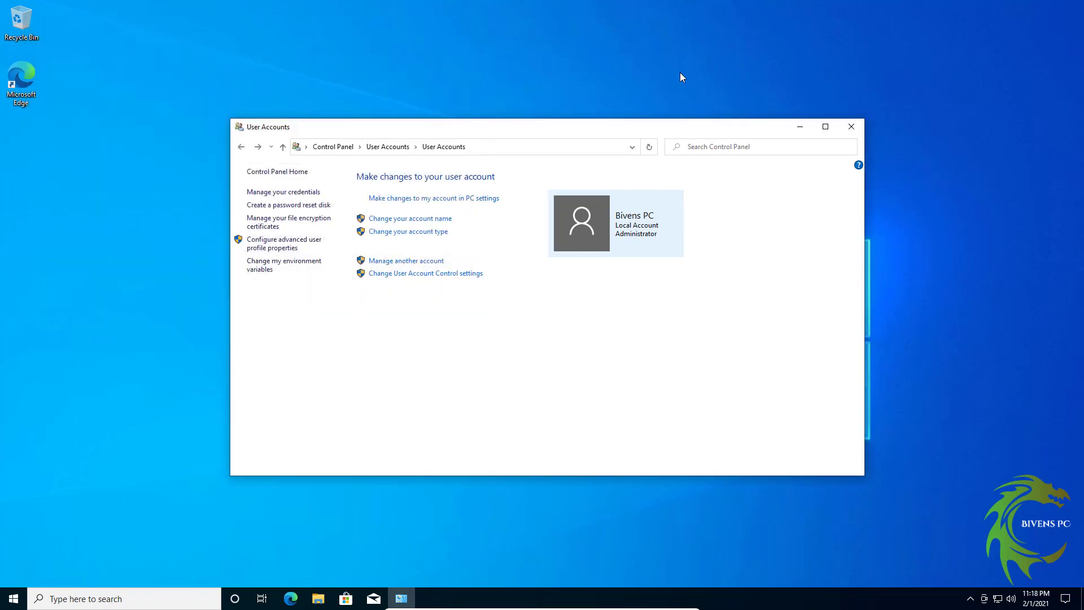
{"action": "left_click", "coordinate": [852, 127]}
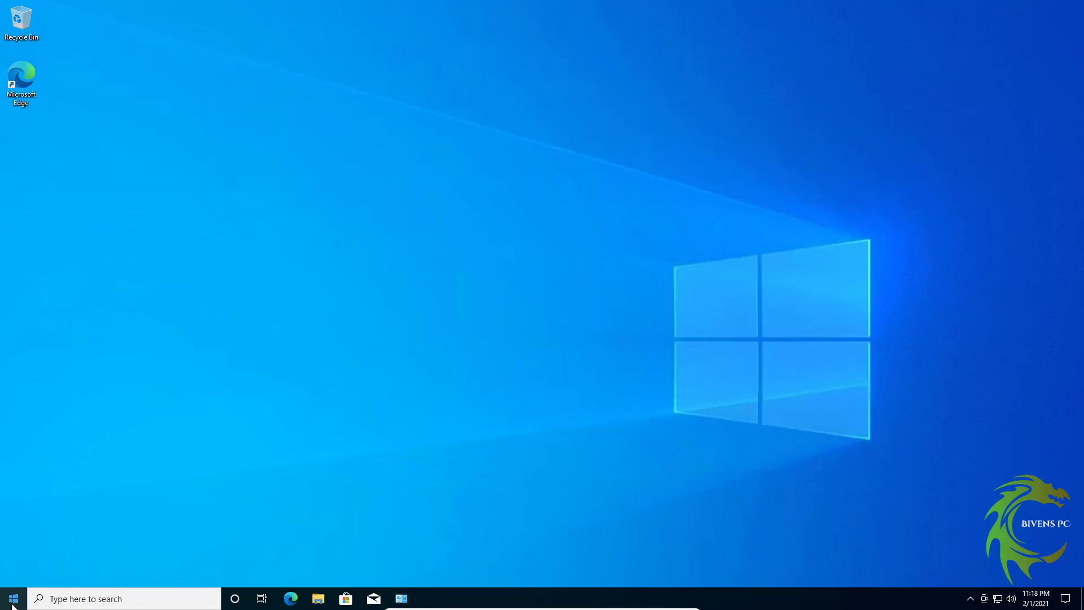
{"action": "left_click", "coordinate": [14, 598]}
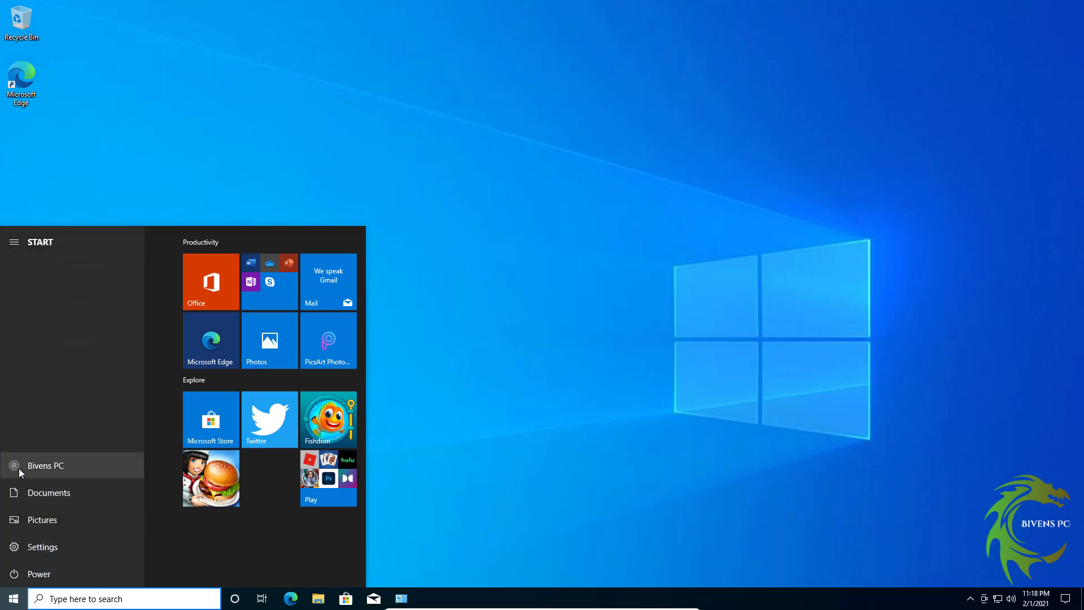
{"action": "left_click", "coordinate": [18, 469]}
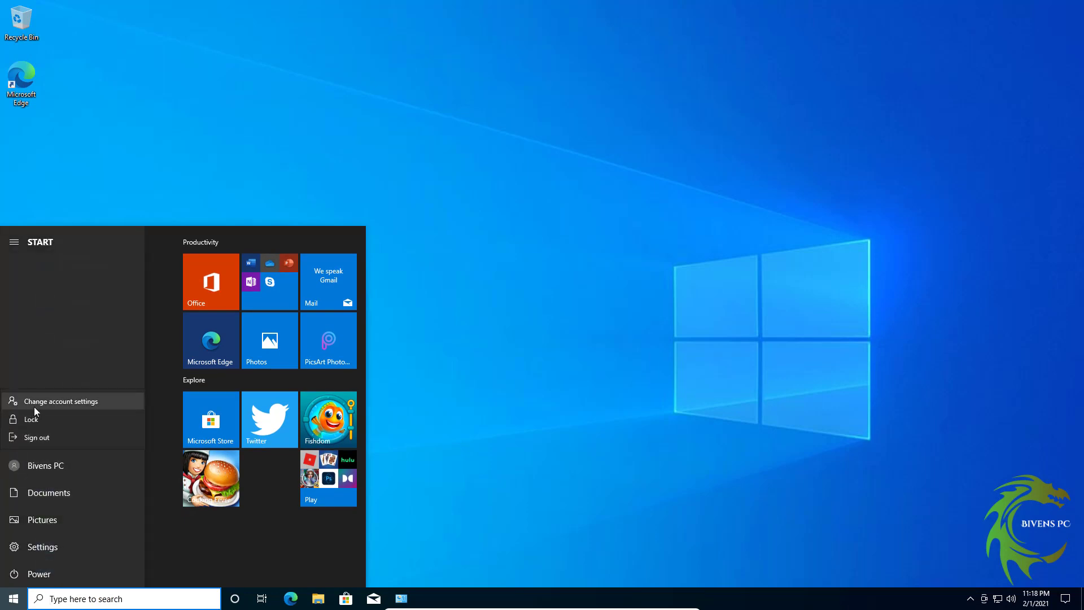
{"action": "left_click", "coordinate": [31, 437]}
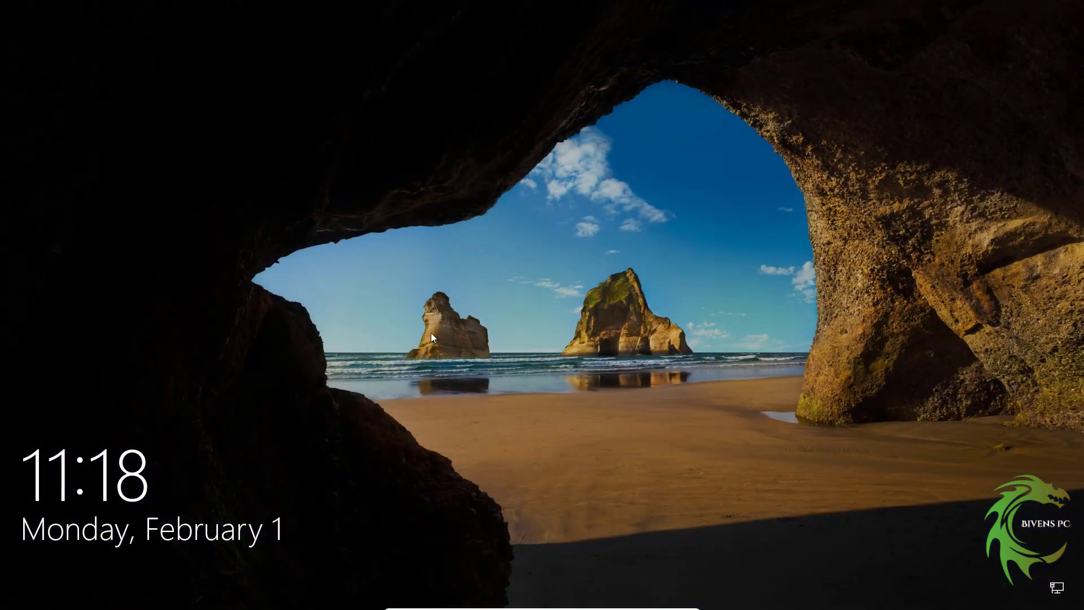
- Sign back in to Bivens PC using the new account password
{"action": "left_click", "coordinate": [537, 317]}
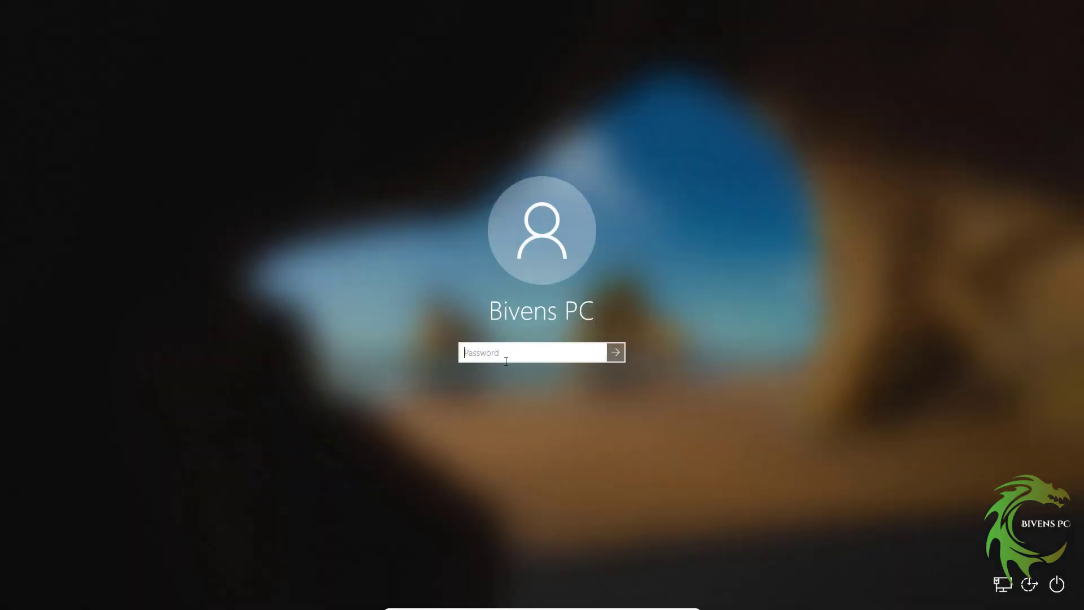
{"action": "type", "text": "••••••"}
{"action": "key", "text": "Return"}
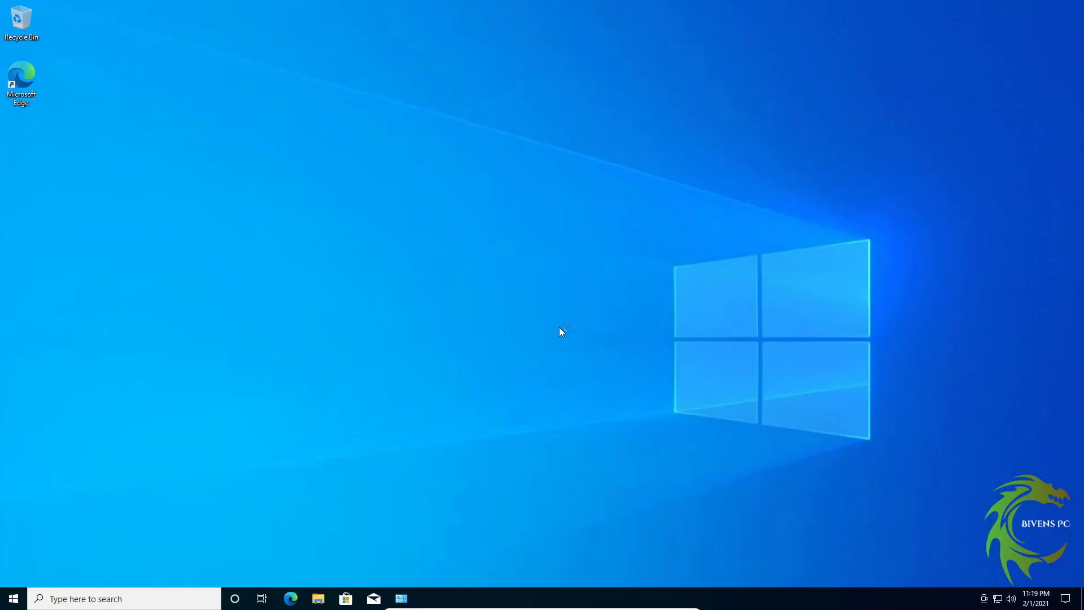
- Open Control Panel's Manage another account list and go to add a new user
{"action": "right_click", "coordinate": [410, 272]}
{"action": "left_click", "coordinate": [314, 322]}
{"action": "left_click", "coordinate": [401, 598]}
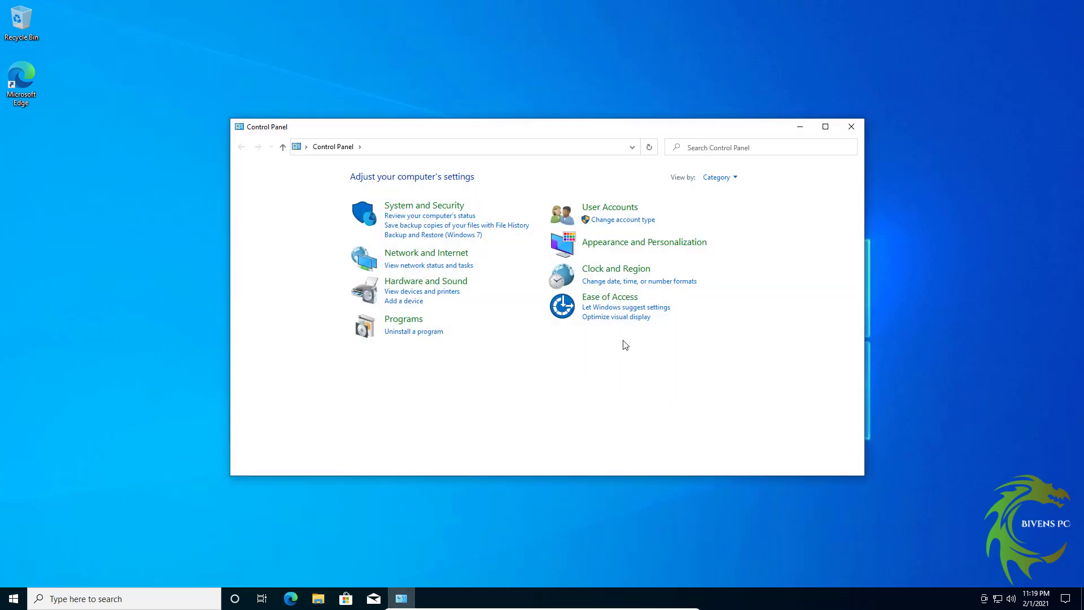
{"action": "left_click", "coordinate": [610, 209]}
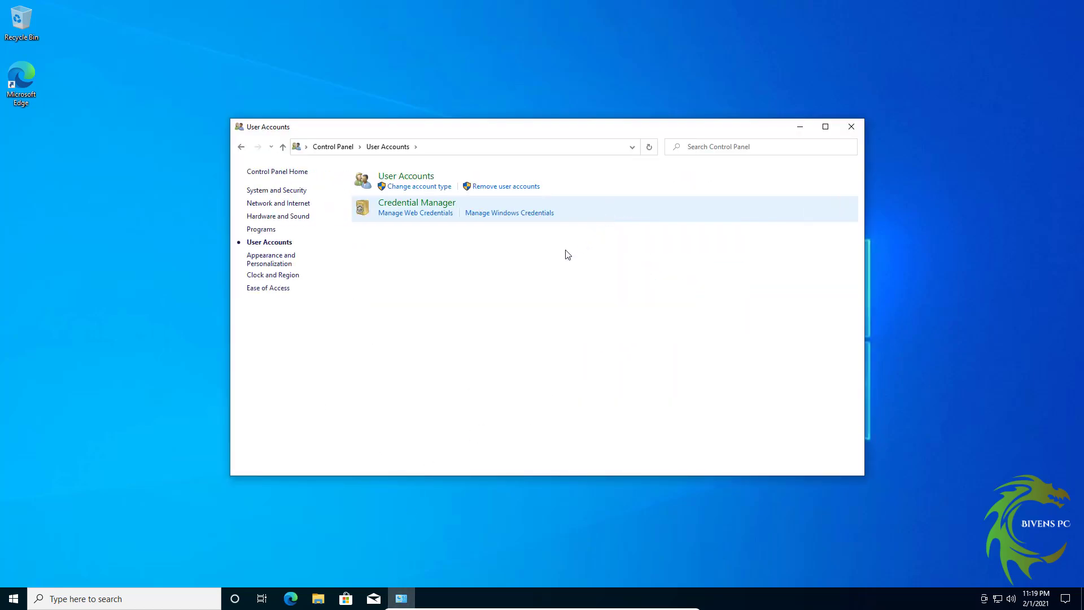
{"action": "left_click", "coordinate": [419, 178]}
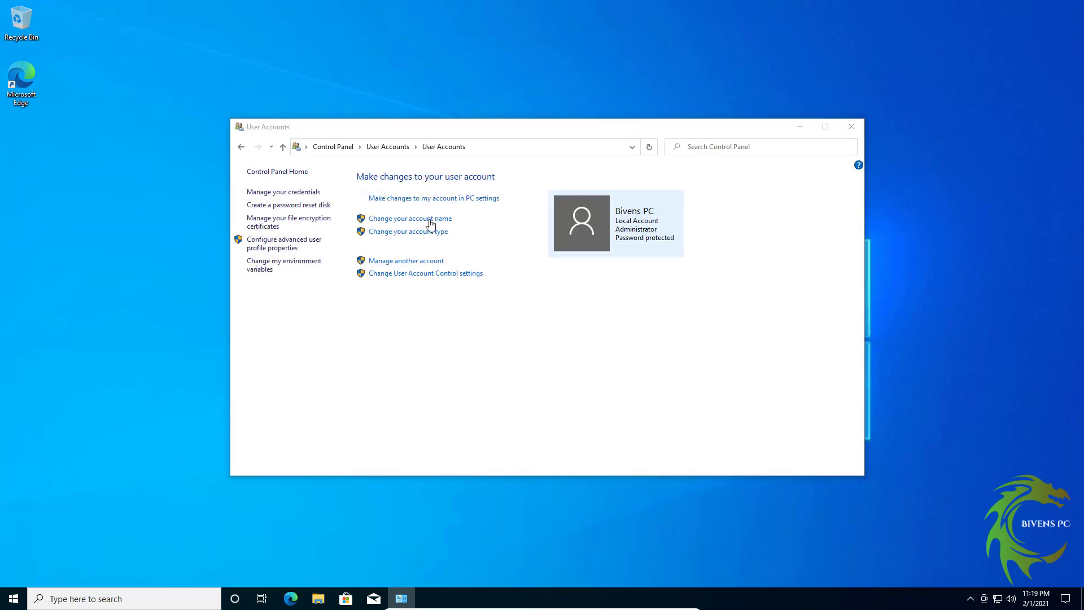
{"action": "left_click", "coordinate": [407, 262]}
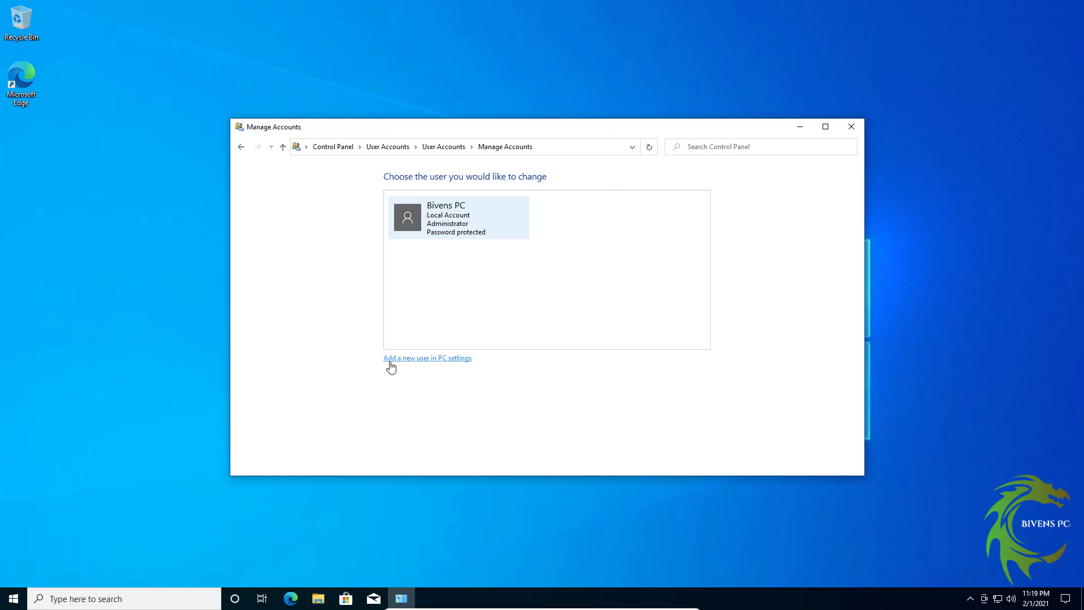
{"action": "left_click", "coordinate": [456, 359]}
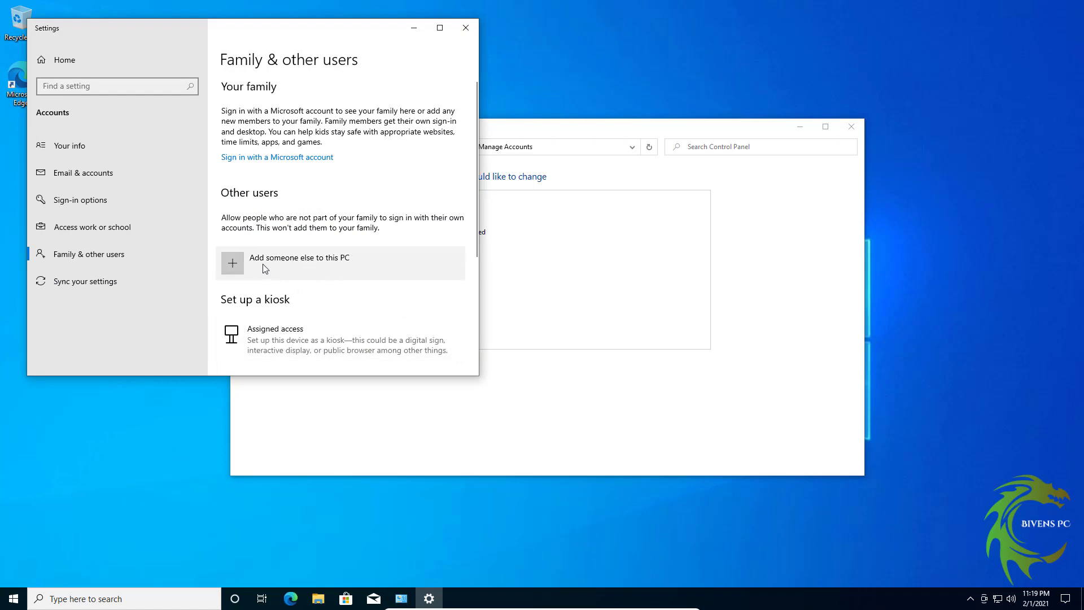
- Create a passwordless local account named 'Bivens Kids' without a Microsoft account
{"action": "left_click", "coordinate": [258, 268]}
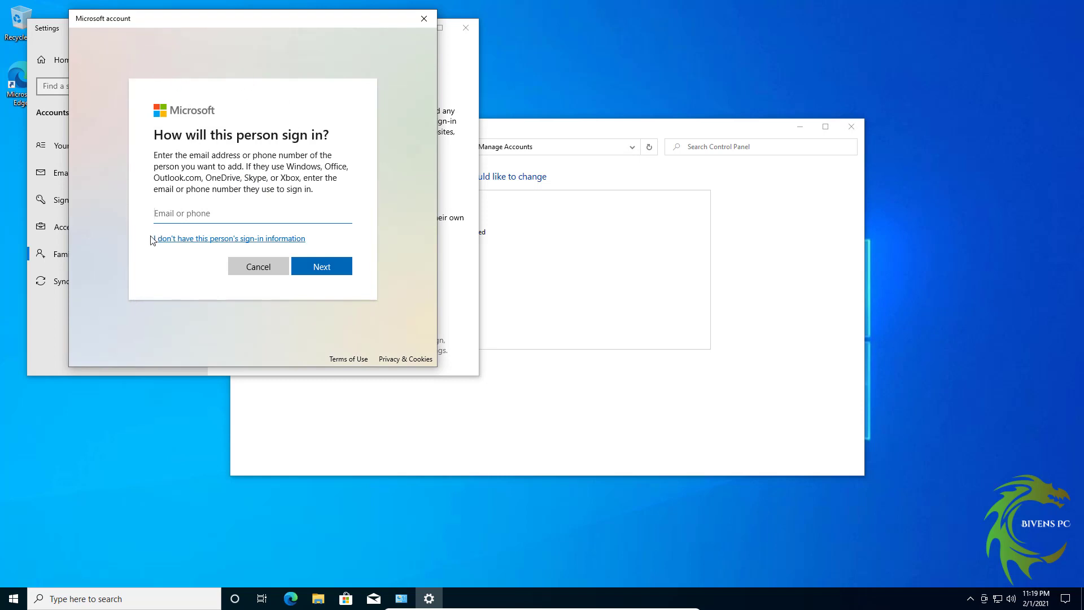
{"action": "left_click", "coordinate": [182, 242]}
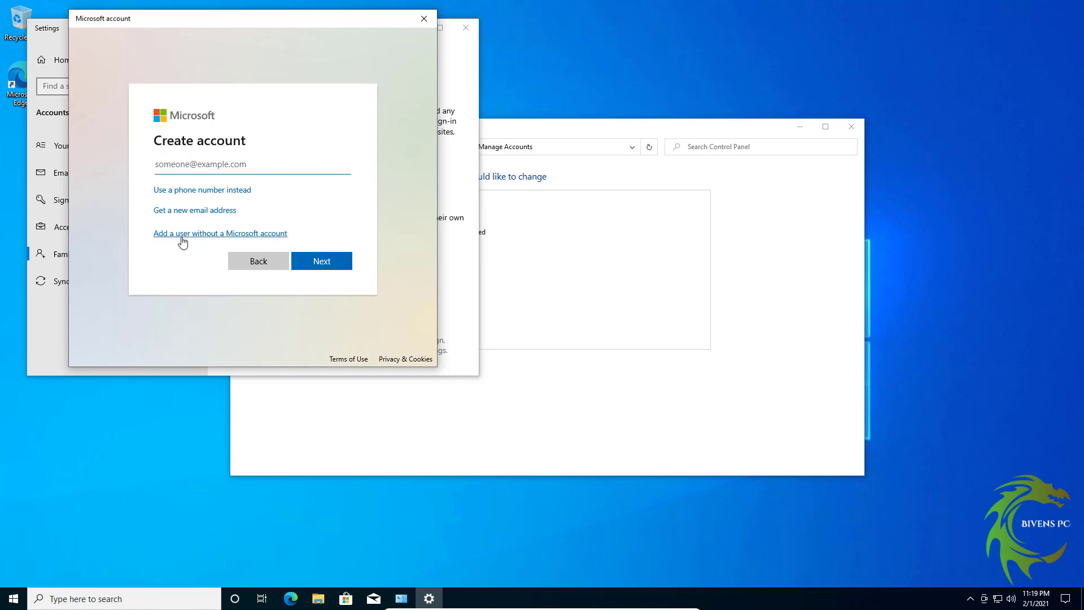
{"action": "left_click", "coordinate": [233, 234]}
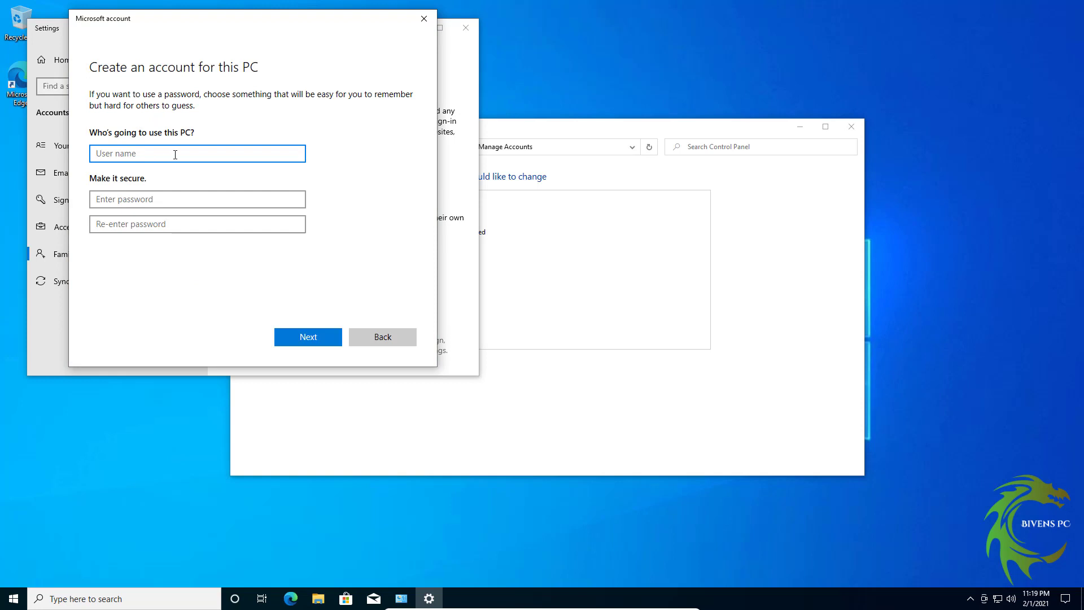
{"action": "type", "text": "Bivens Kids"}
{"action": "left_click", "coordinate": [138, 198]}
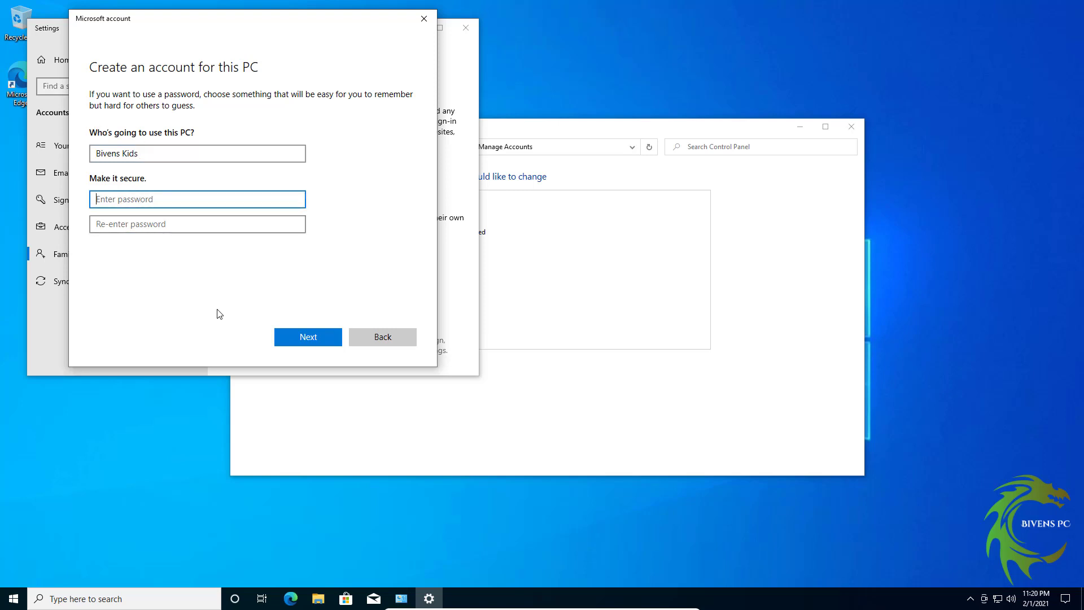
{"action": "left_click", "coordinate": [288, 334]}
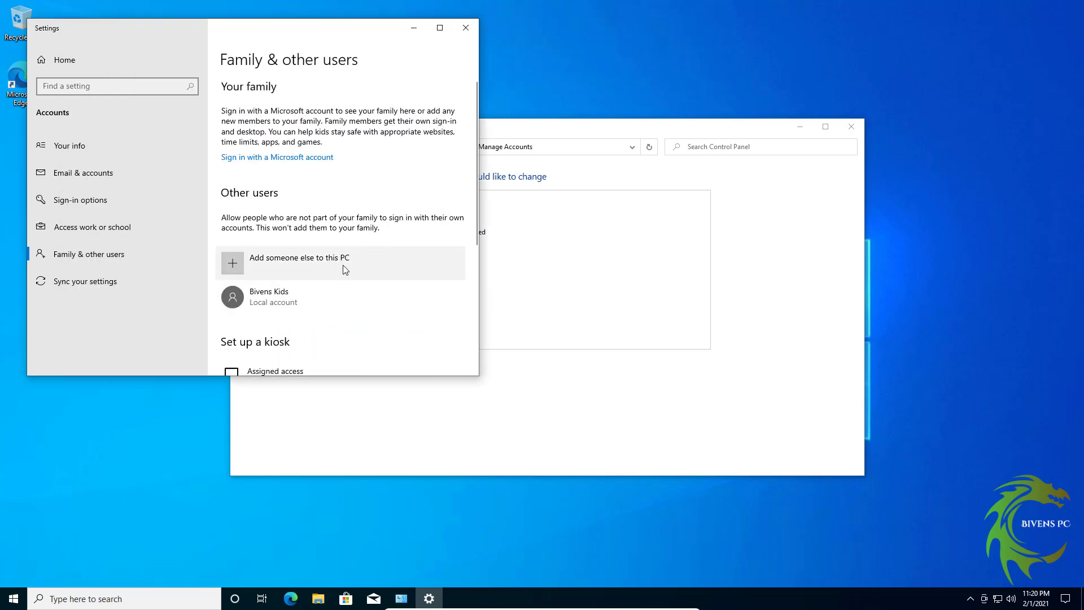
- Close Settings and go back to User Accounts to open the Bivens Kids account's options
{"action": "left_click", "coordinate": [464, 27]}
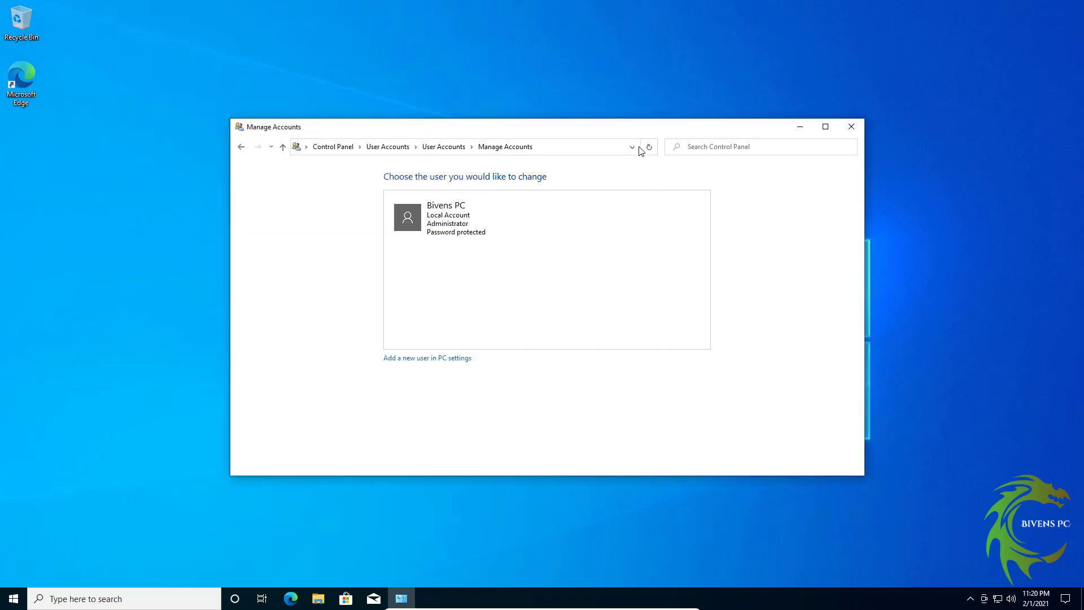
{"action": "left_click", "coordinate": [242, 147]}
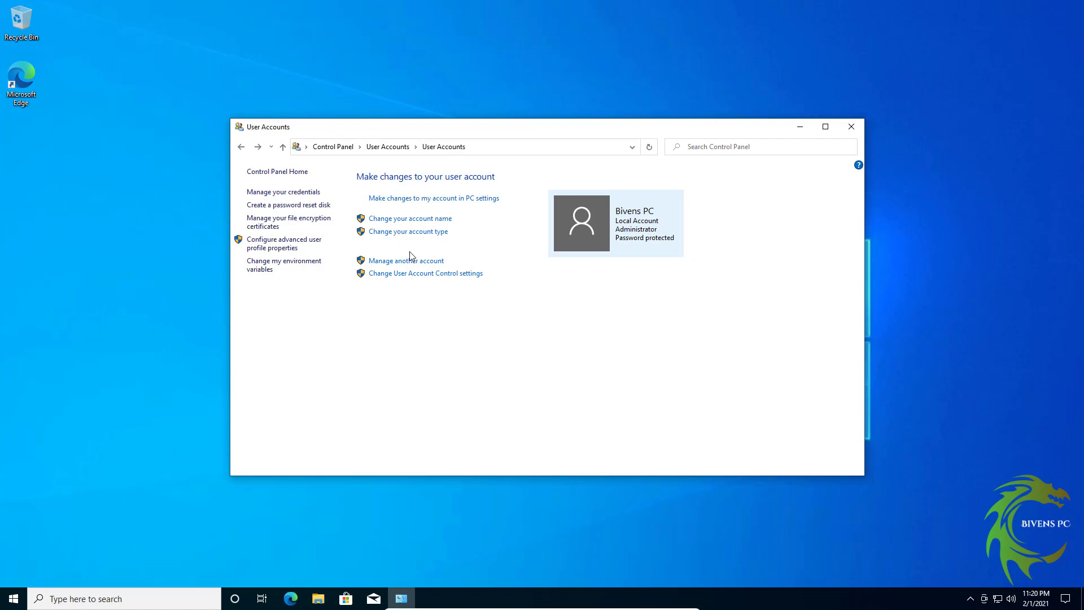
{"action": "left_click", "coordinate": [409, 260]}
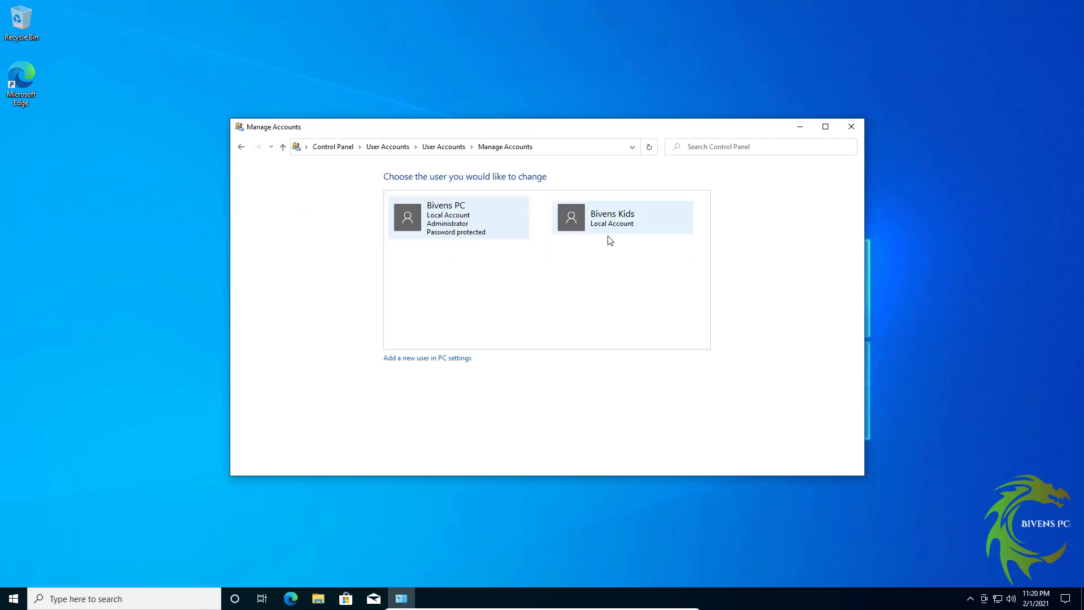
{"action": "left_click", "coordinate": [589, 224]}
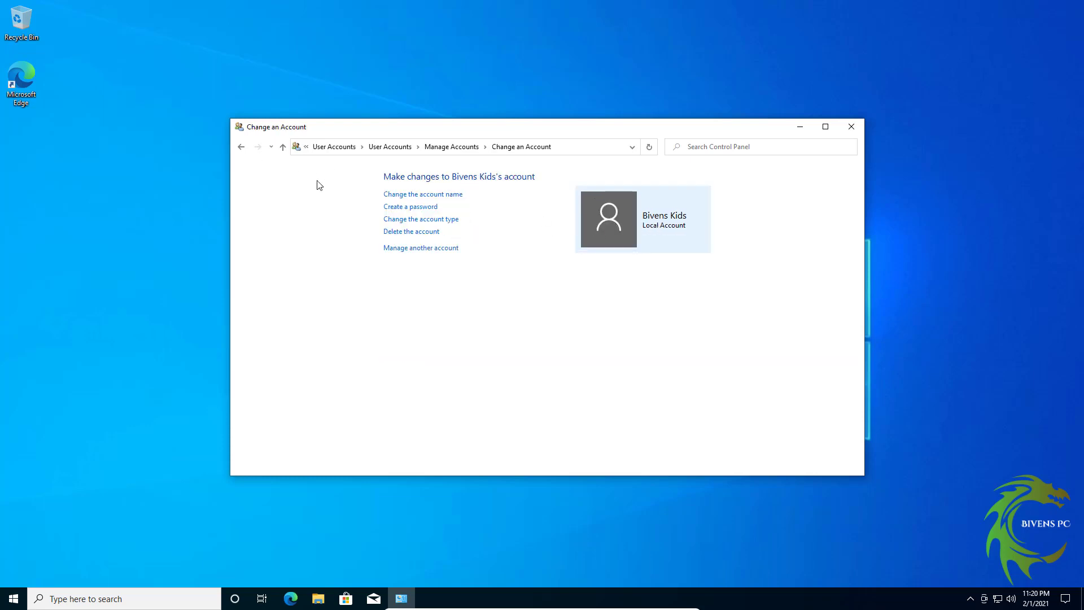
- Confirm Bivens Kids is Standard under Change the account type, cancel, and close Control Panel
{"action": "left_click", "coordinate": [241, 147]}
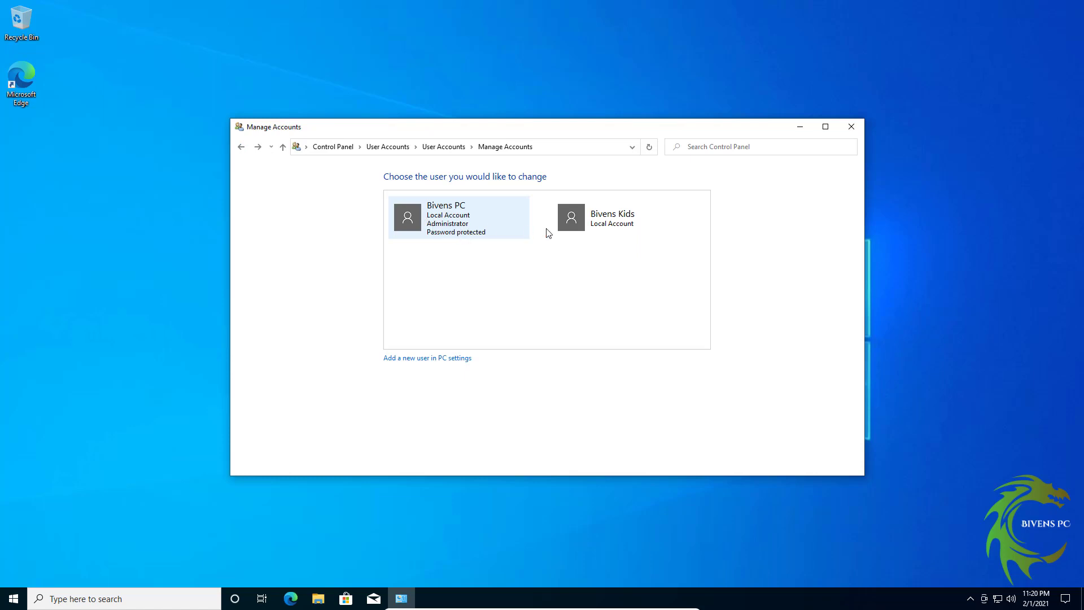
{"action": "left_click", "coordinate": [583, 227]}
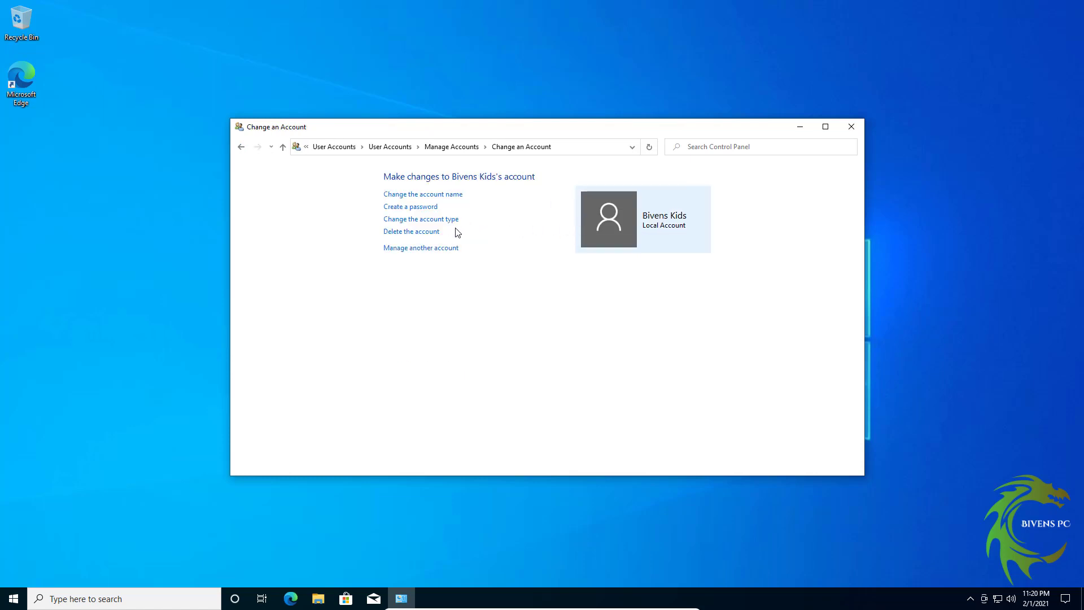
{"action": "left_click", "coordinate": [422, 221]}
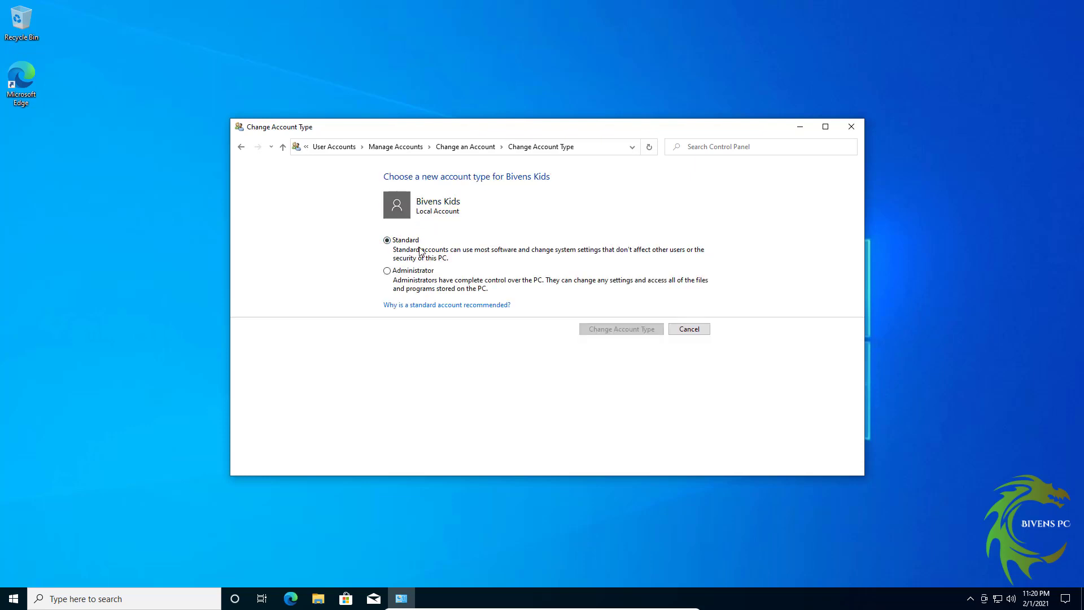
{"action": "left_click", "coordinate": [688, 329]}
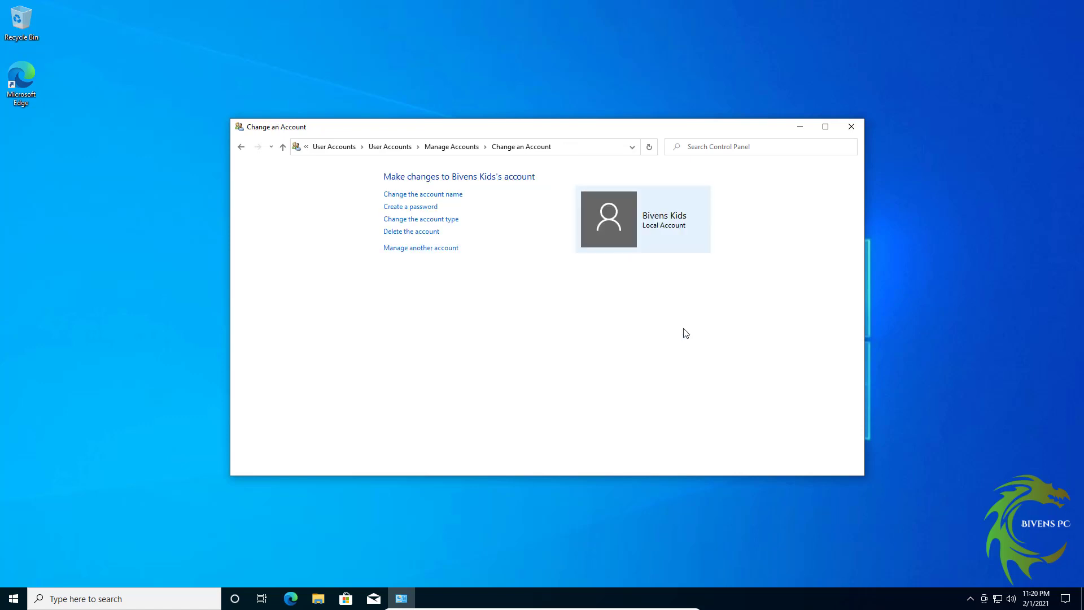
{"action": "left_click", "coordinate": [851, 127]}
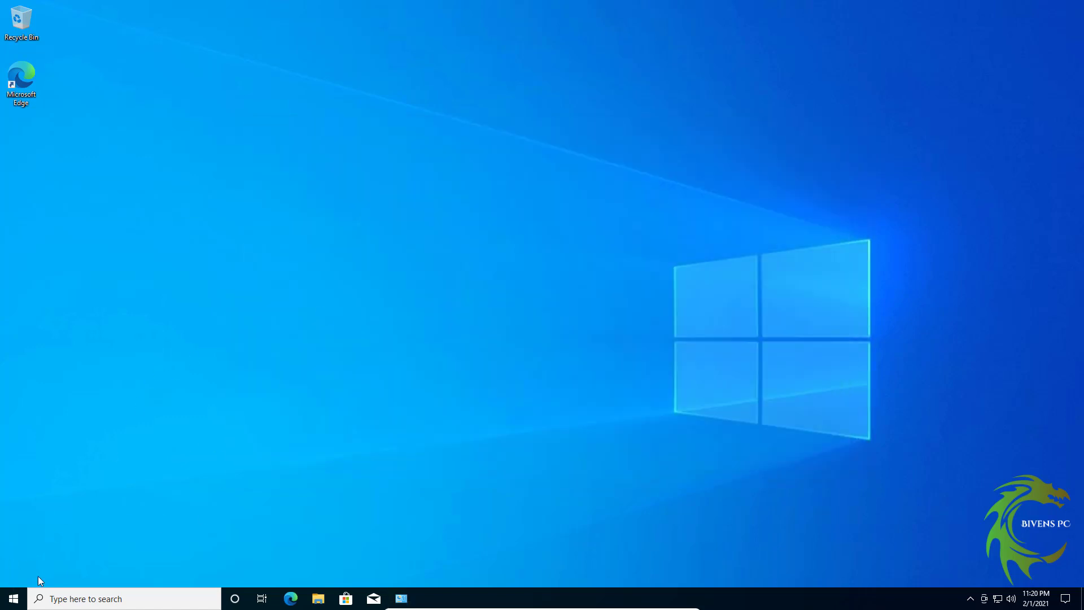
- Sign out of the admin account from Start and dismiss the lock screen to reach sign-in
{"action": "left_click", "coordinate": [14, 598]}
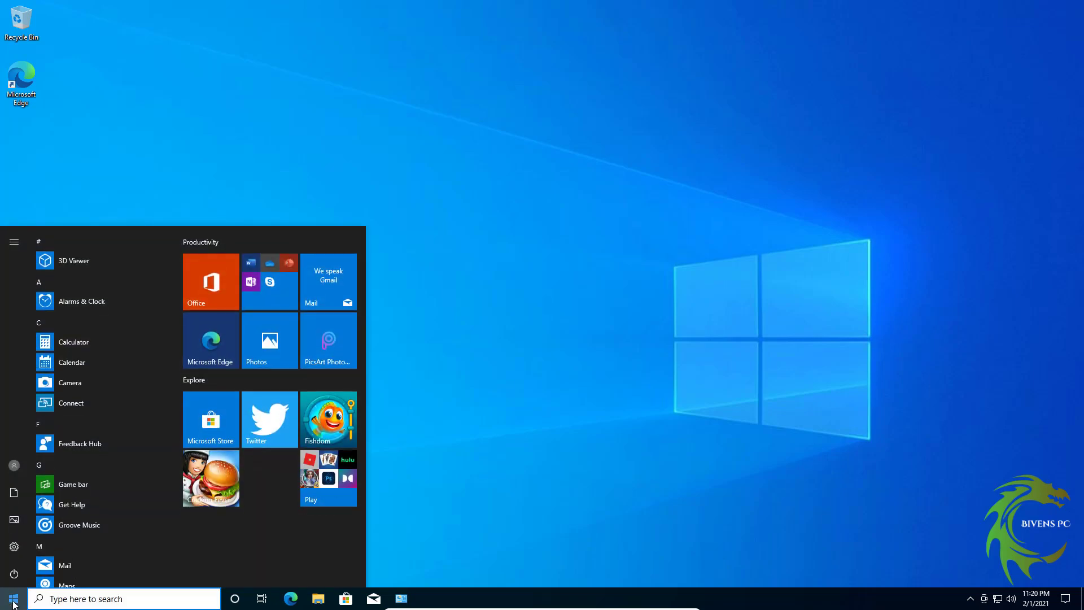
{"action": "mouse_move", "coordinate": [17, 507]}
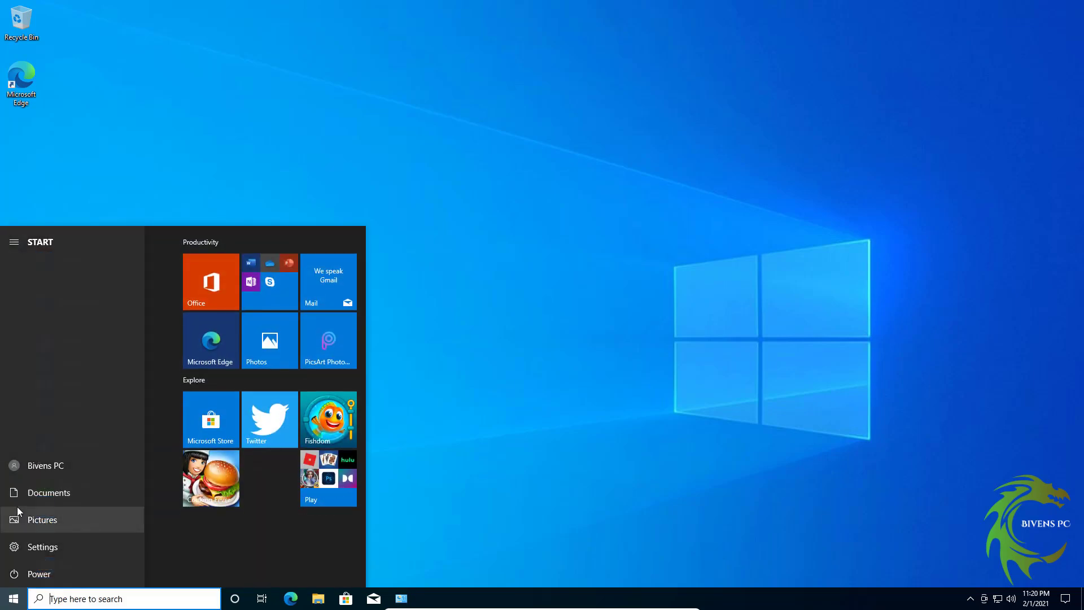
{"action": "left_click", "coordinate": [18, 466]}
{"action": "left_click", "coordinate": [40, 412]}
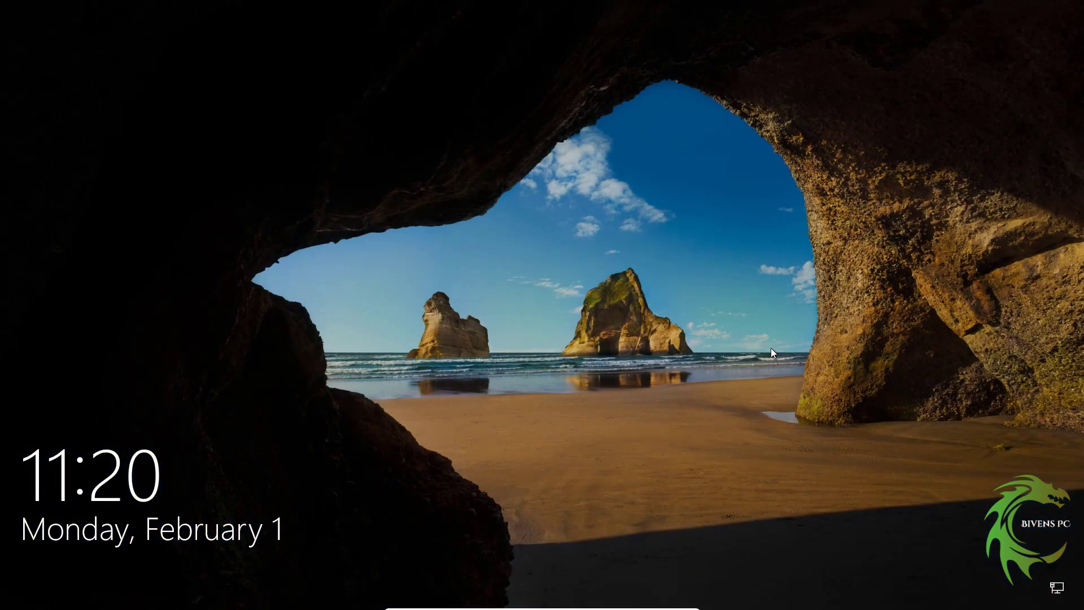
{"action": "left_click", "coordinate": [767, 347]}
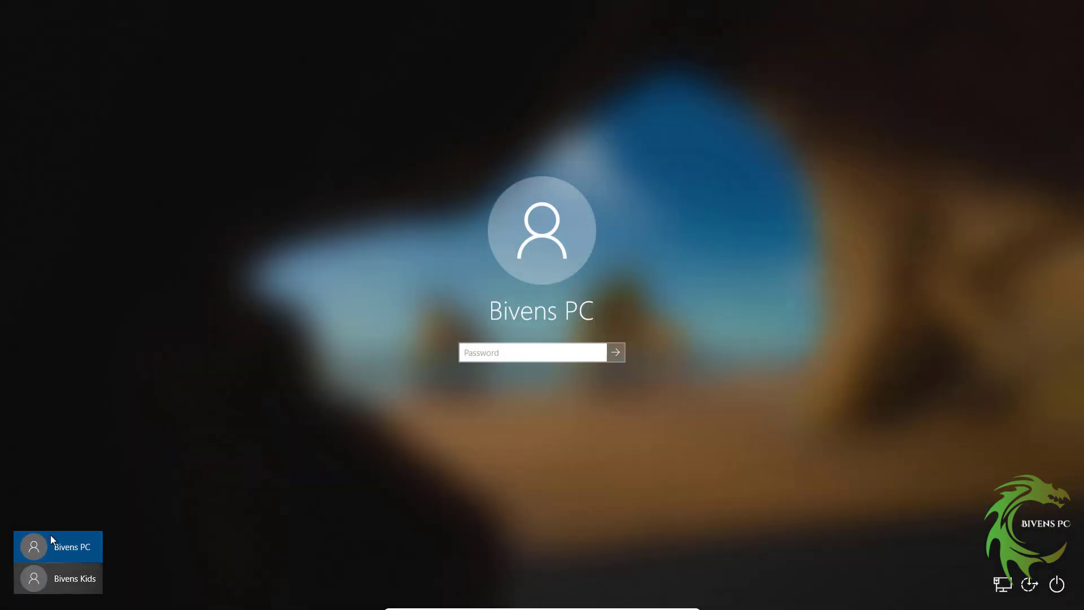
- Sign in as Bivens Kids and accept with speech, inking, ads, tailored experiences and location set to No
{"action": "left_click", "coordinate": [36, 578]}
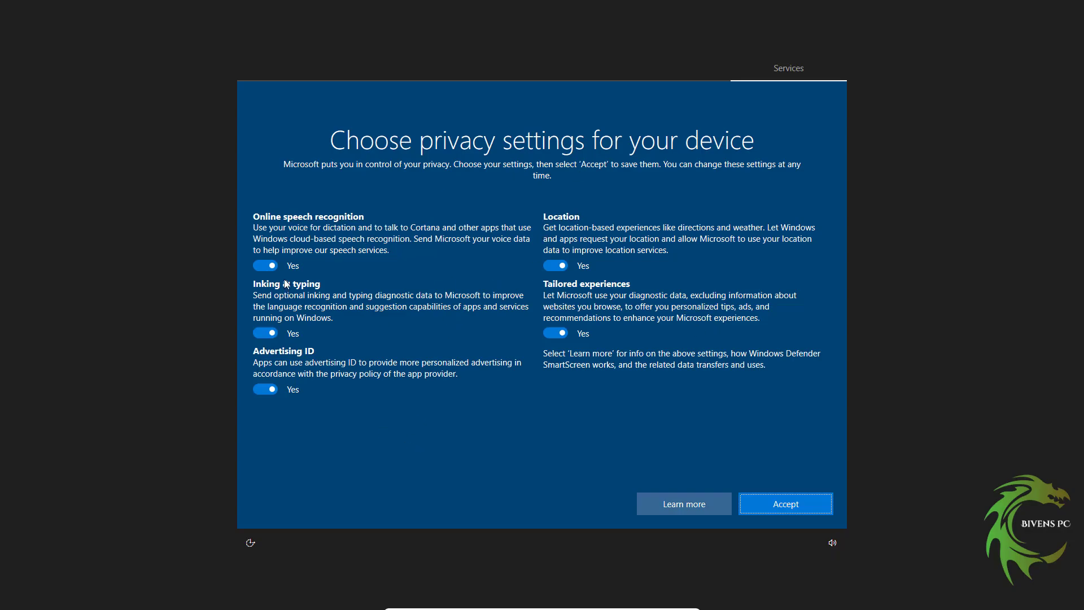
{"action": "left_click", "coordinate": [265, 265]}
{"action": "left_click", "coordinate": [260, 345]}
{"action": "left_click", "coordinate": [263, 400]}
{"action": "left_click", "coordinate": [562, 343]}
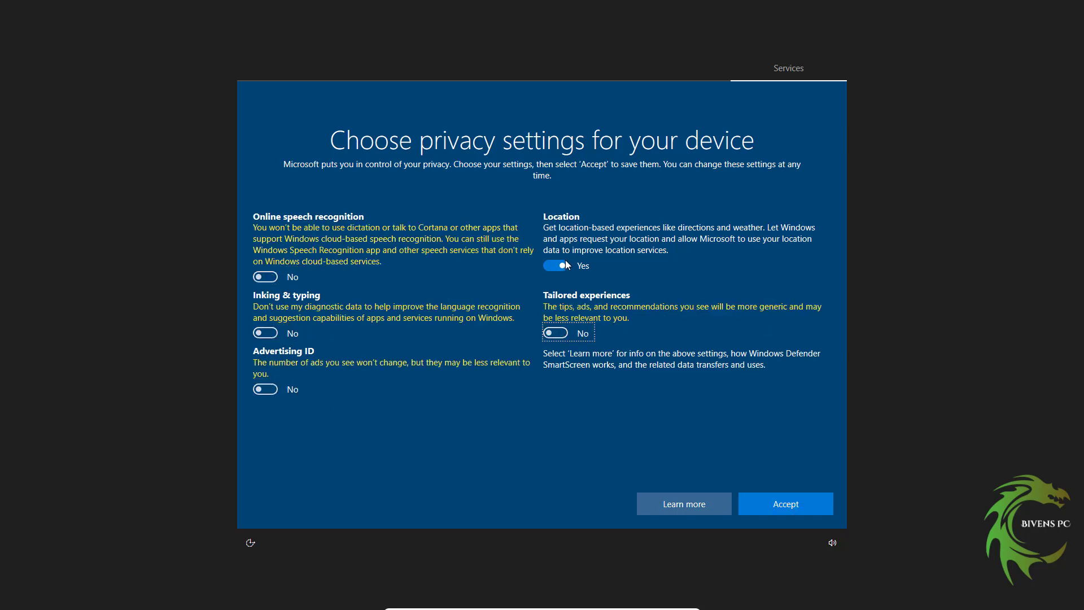
{"action": "left_click", "coordinate": [564, 258]}
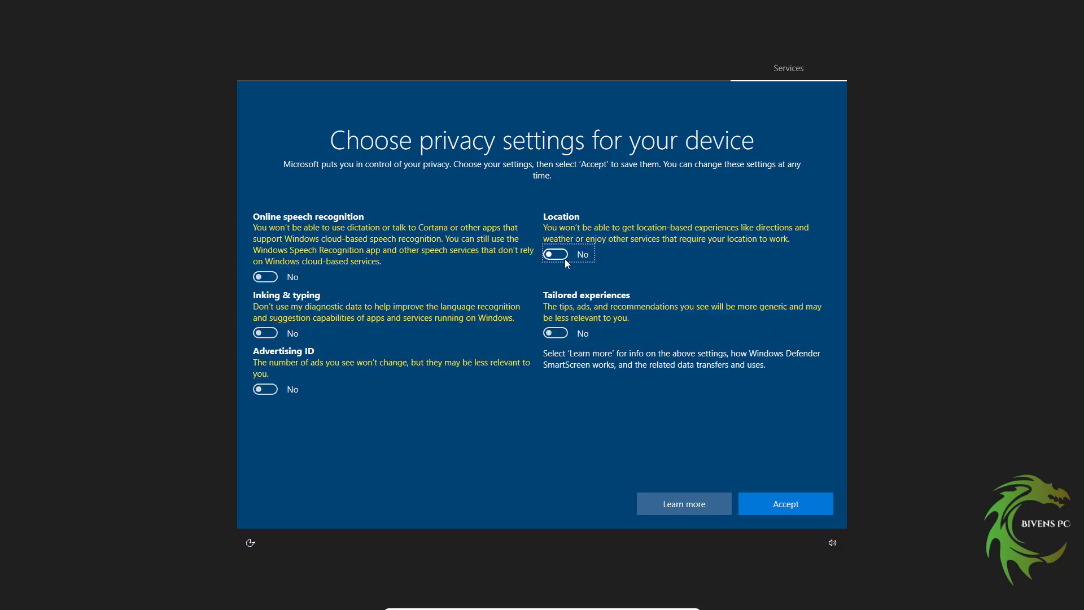
{"action": "left_click", "coordinate": [784, 504]}
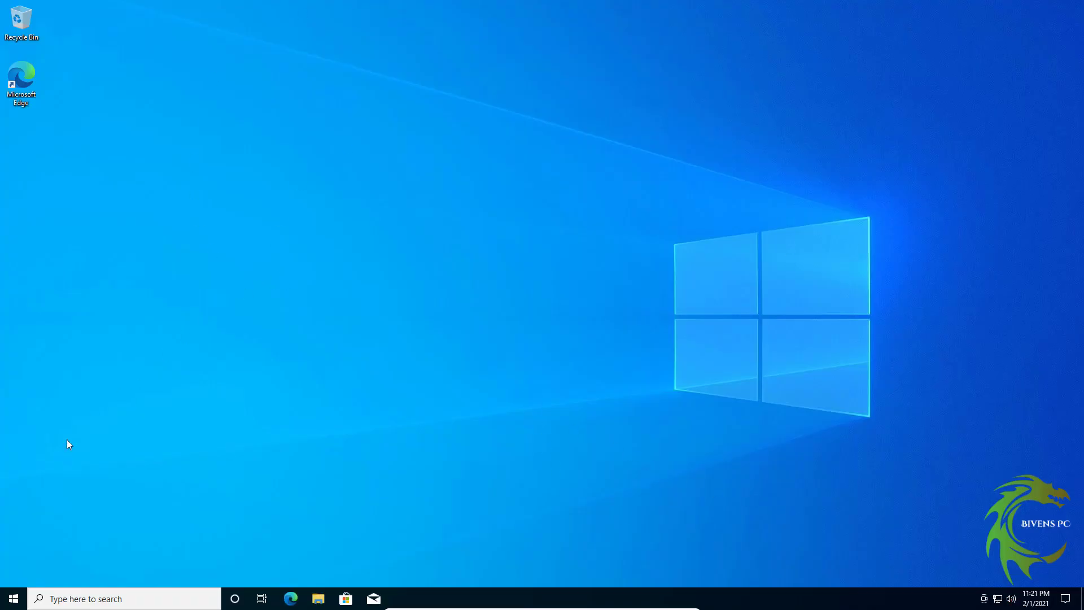
- Check in the Start menu that Bivens Kids is the signed-in account, then close Start
{"action": "left_click", "coordinate": [14, 598]}
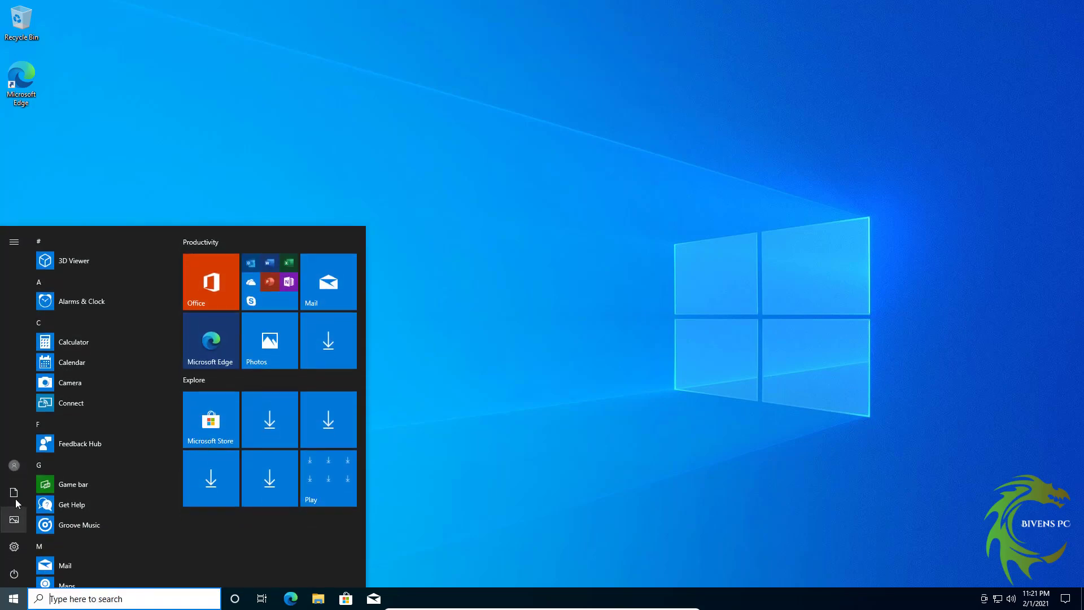
{"action": "mouse_move", "coordinate": [19, 459]}
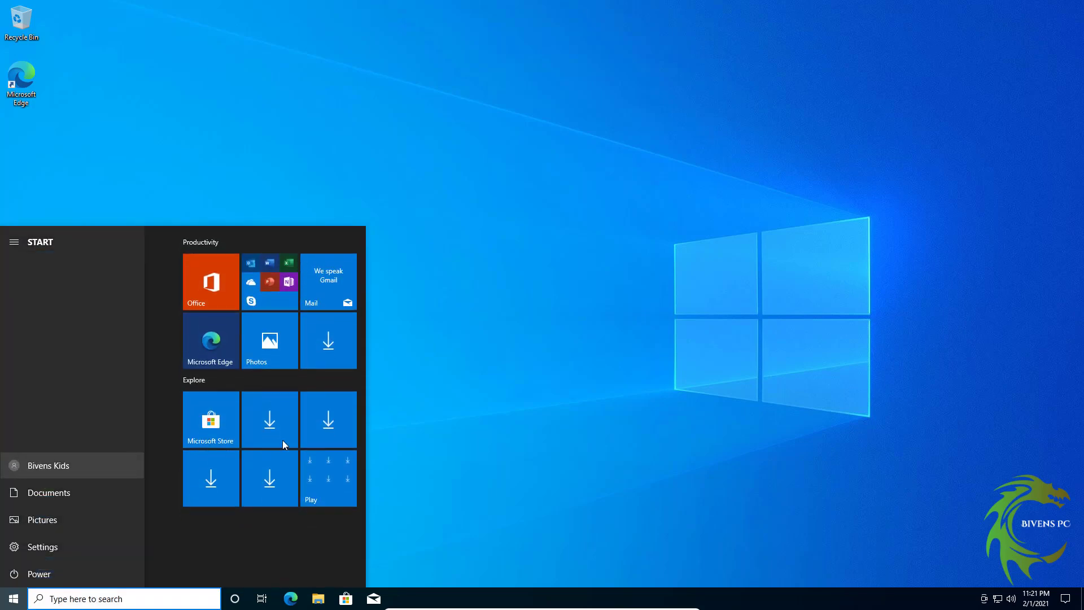
{"action": "left_click", "coordinate": [569, 410]}
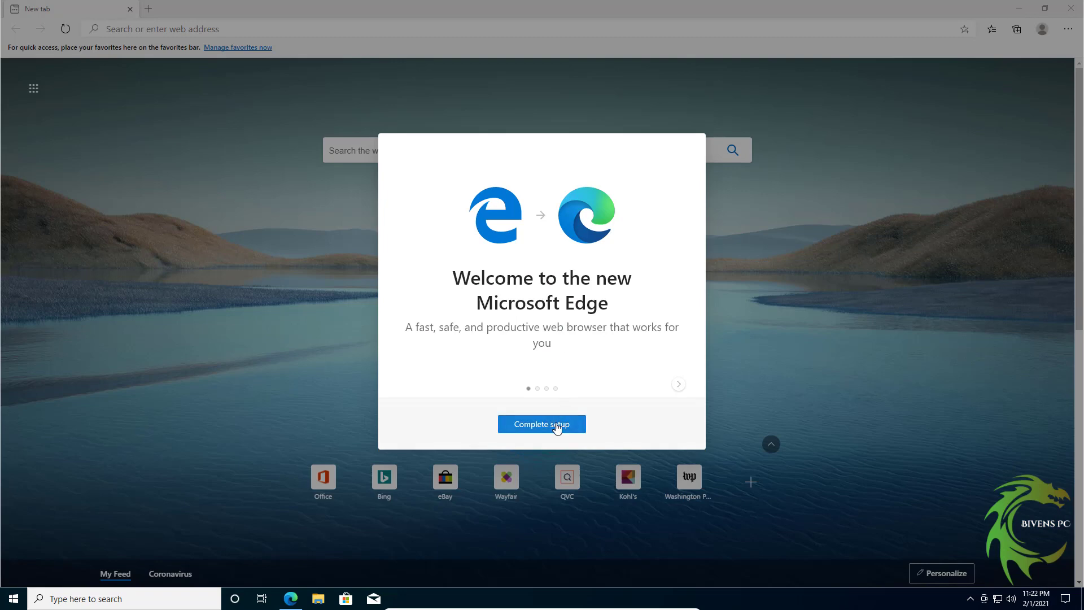
- Get through the Edge welcome with the Focused new-tab layout, continuing without signing in
{"action": "left_click", "coordinate": [556, 428]}
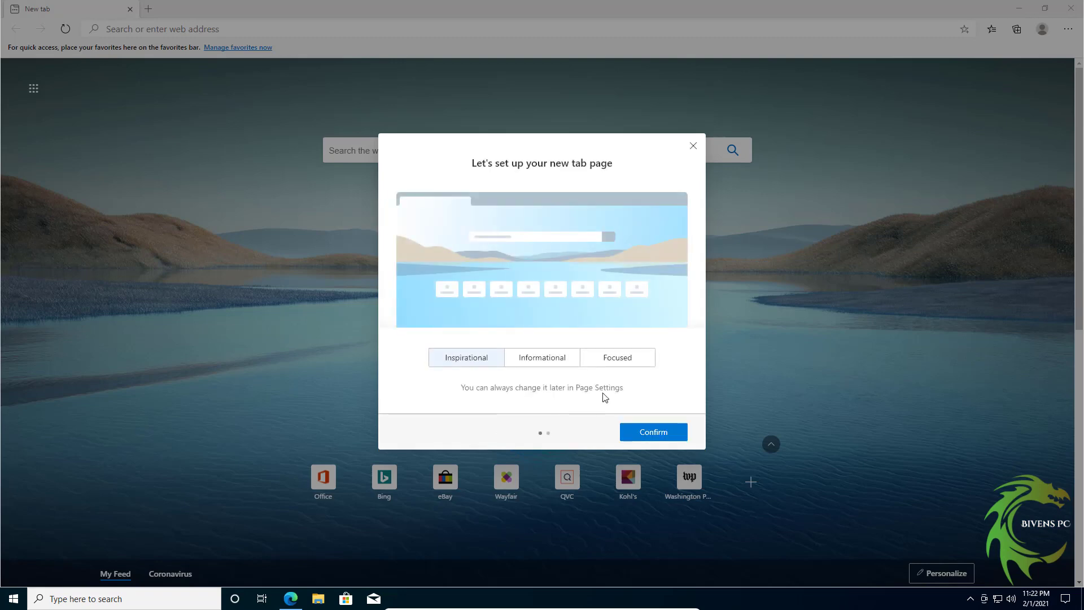
{"action": "left_click", "coordinate": [617, 354]}
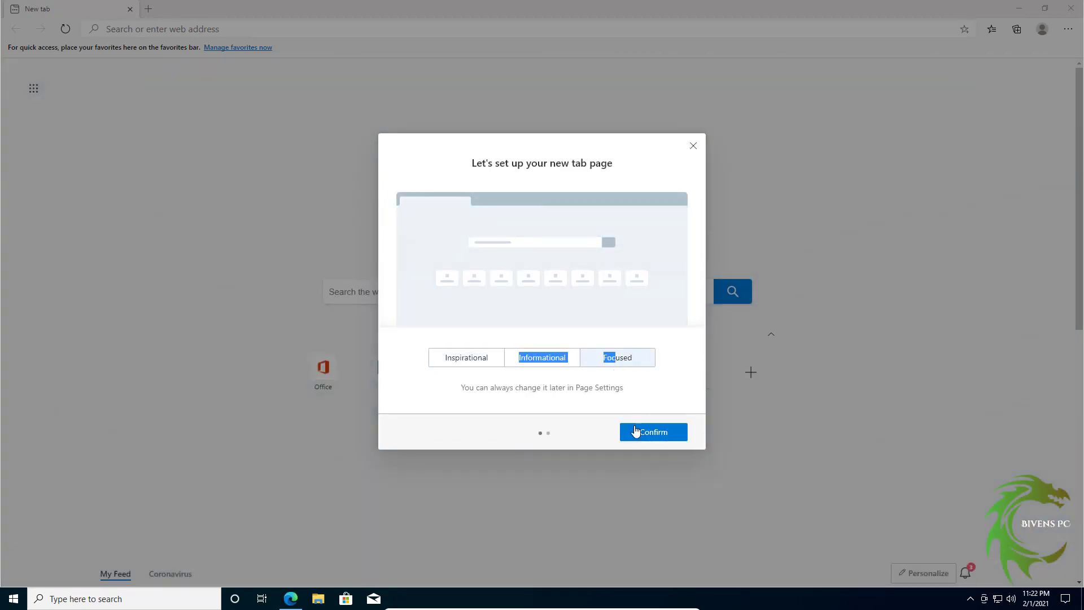
{"action": "left_click", "coordinate": [636, 432]}
{"action": "left_click", "coordinate": [529, 384]}
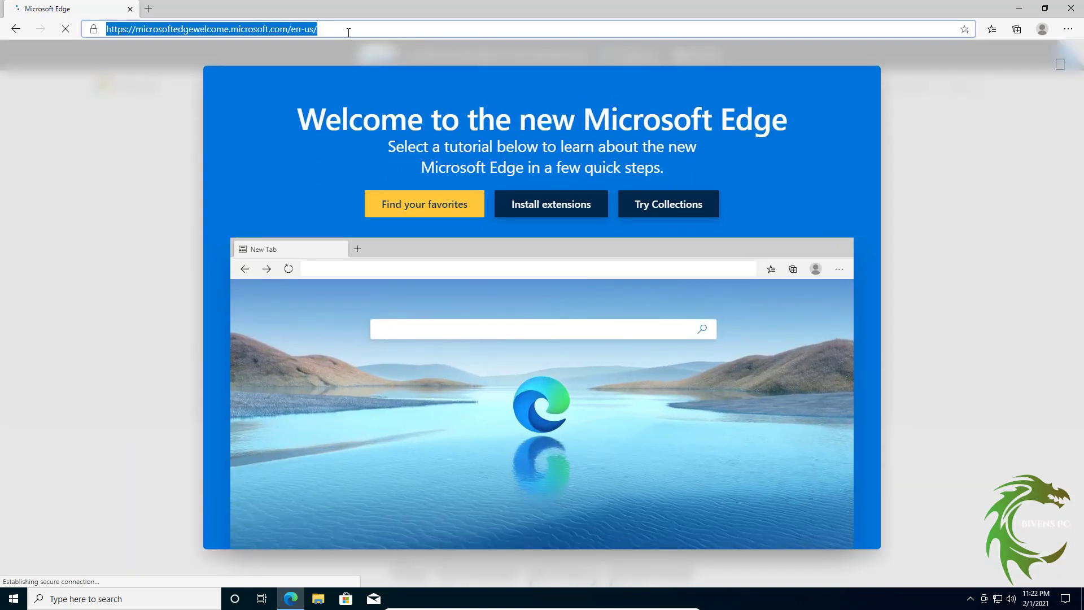
- Search for the Steam download, open the Steam site, and download the Steam installer
{"action": "type", "text": "steaam"}
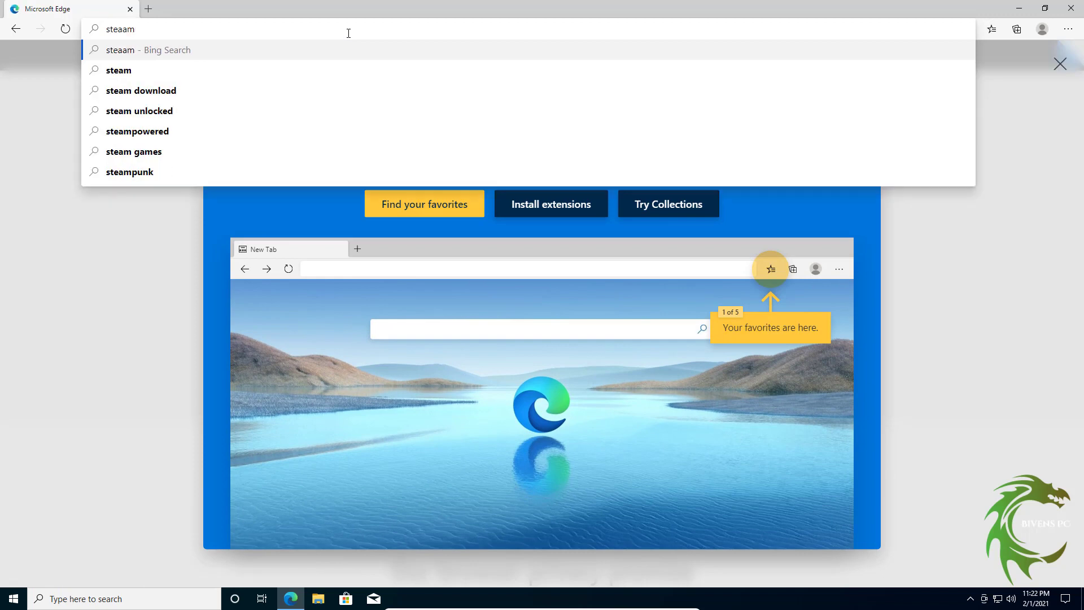
{"action": "left_click", "coordinate": [243, 91]}
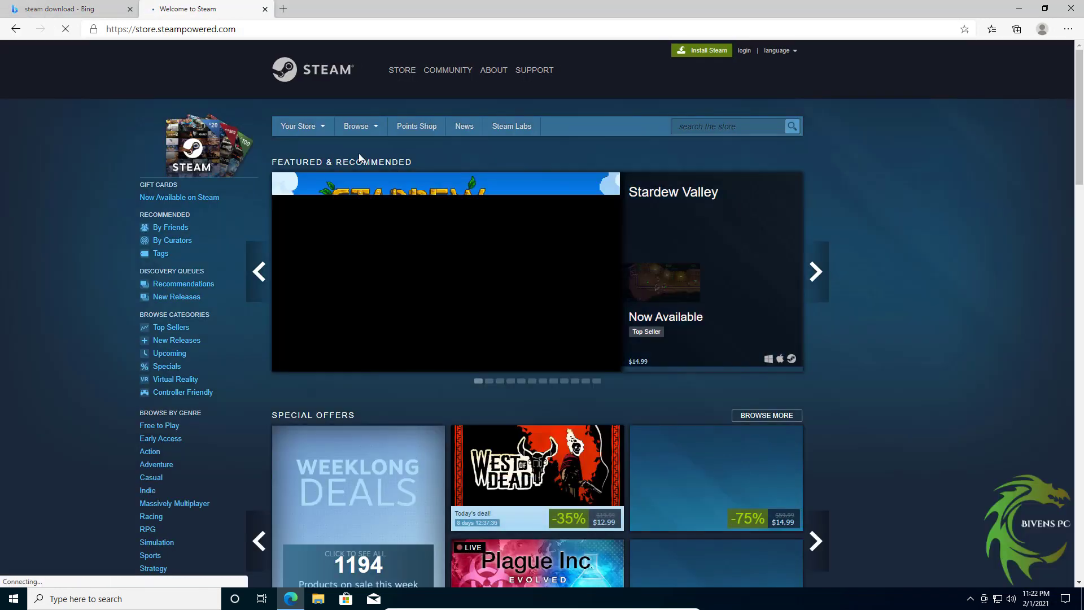
{"action": "left_click", "coordinate": [699, 51]}
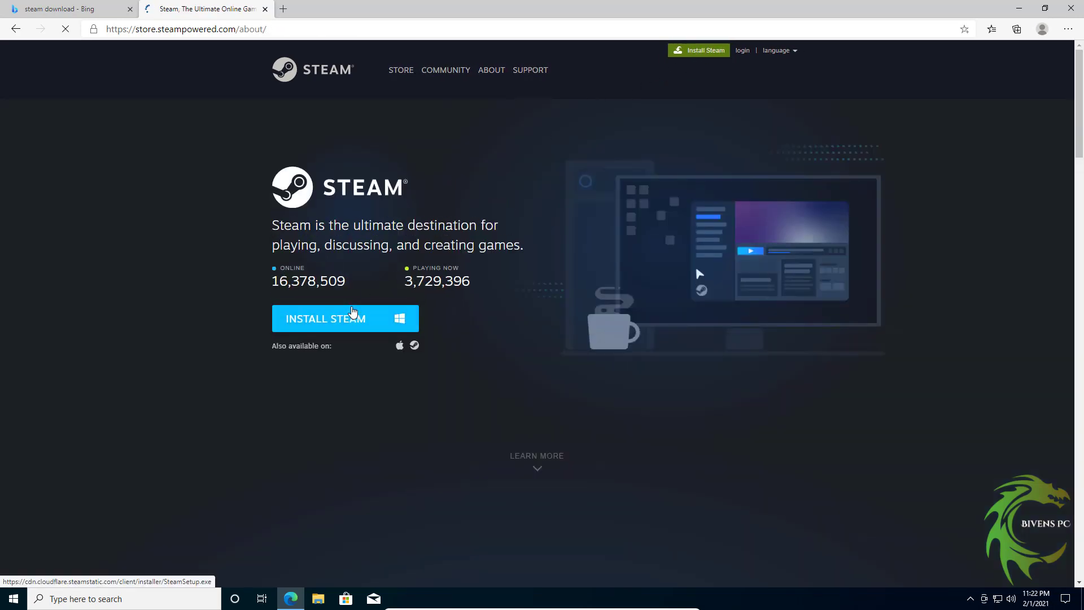
{"action": "left_click", "coordinate": [350, 314]}
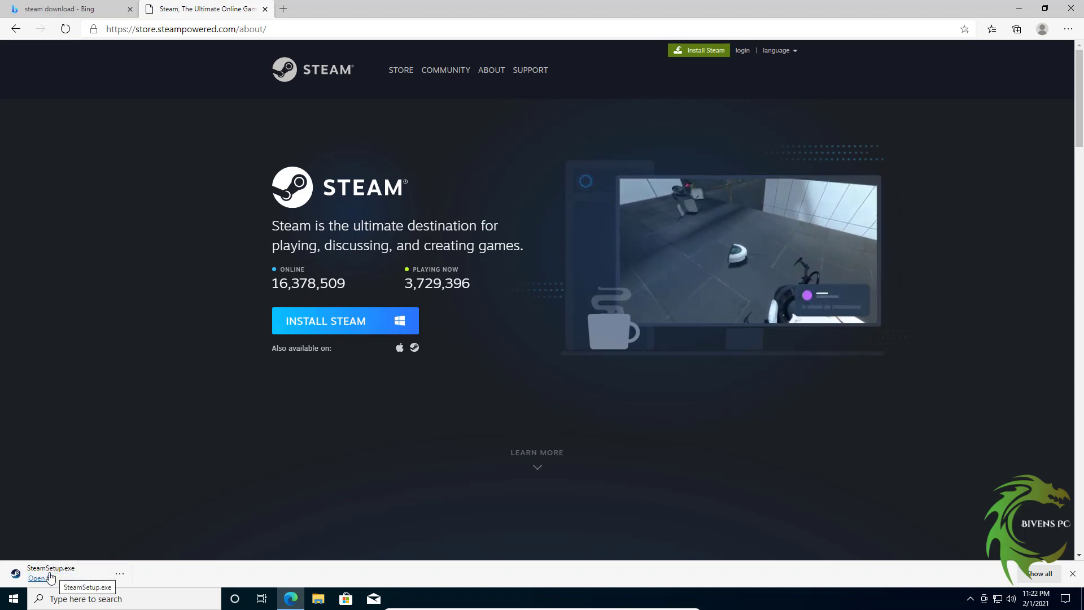
- Run SteamSetup.exe and decline the User Account Control prompt asking for the admin password
{"action": "left_click", "coordinate": [50, 576]}
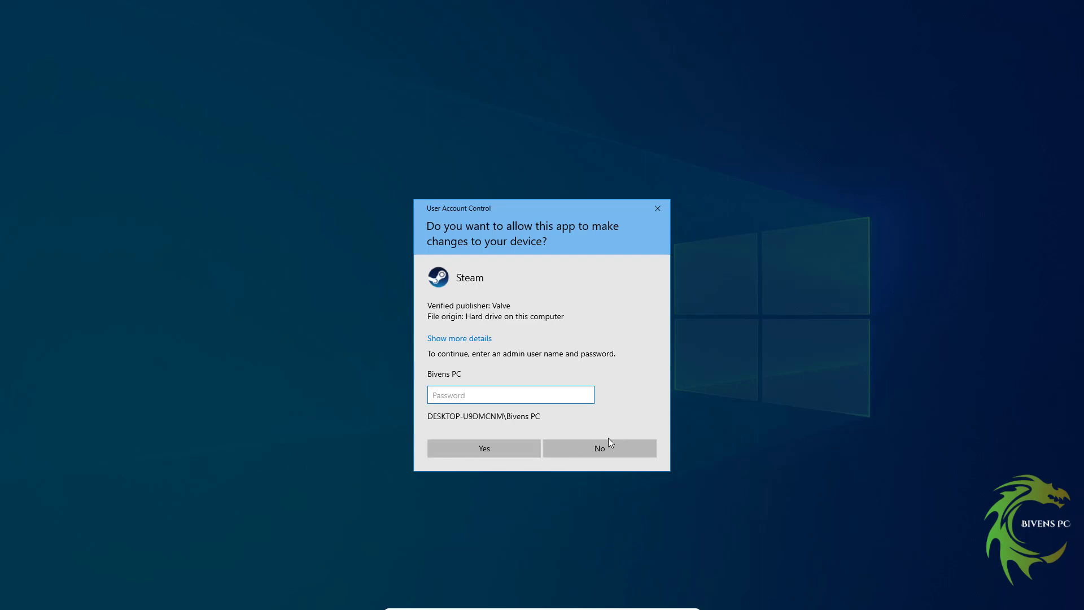
{"action": "left_click", "coordinate": [585, 449]}
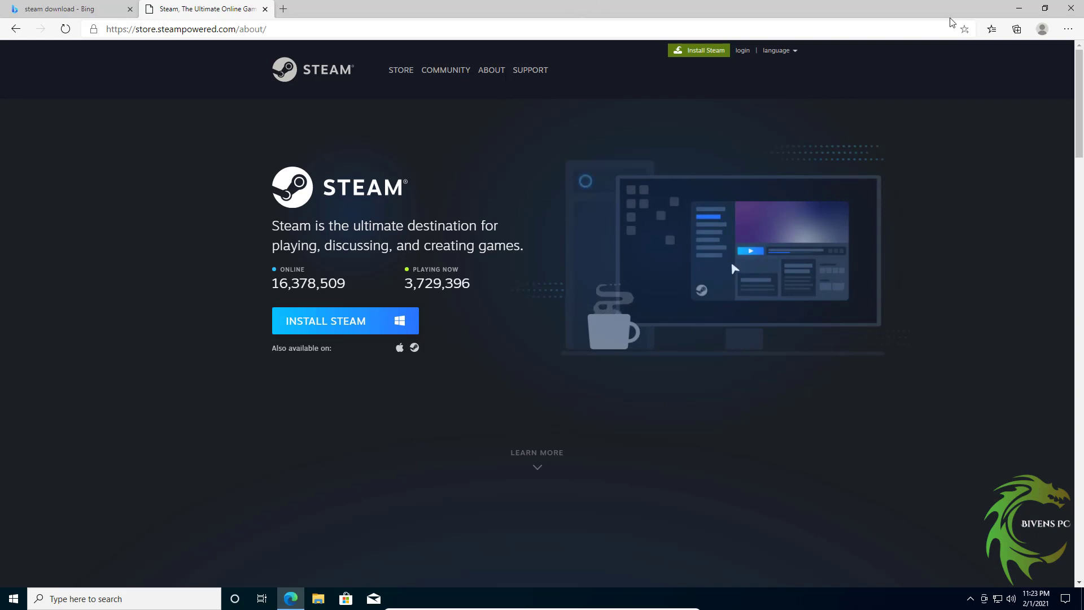
{"action": "left_click", "coordinate": [1070, 9]}
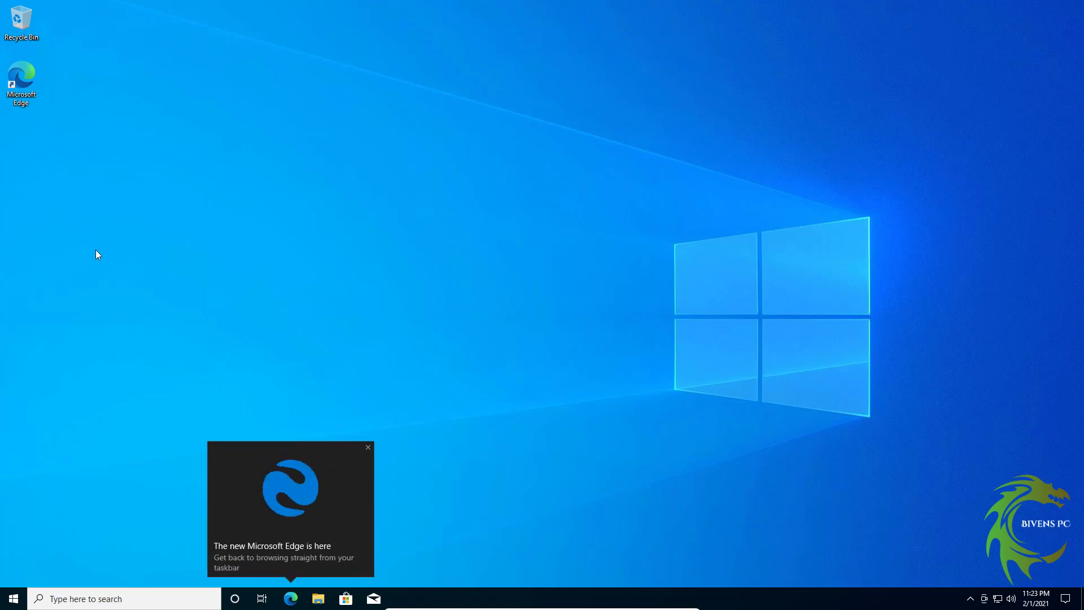
{"action": "left_click", "coordinate": [368, 447]}
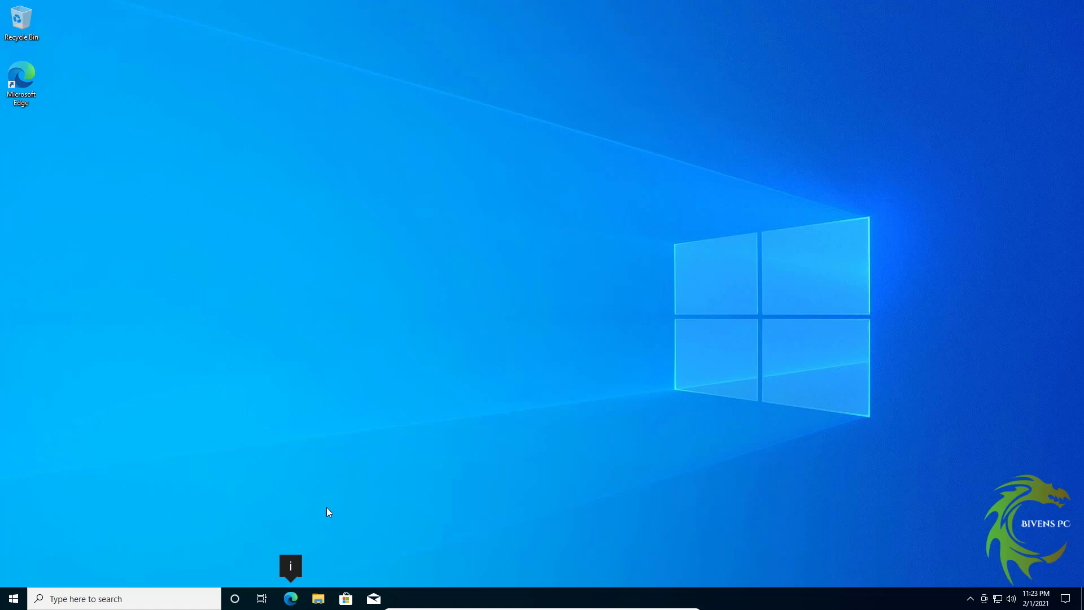